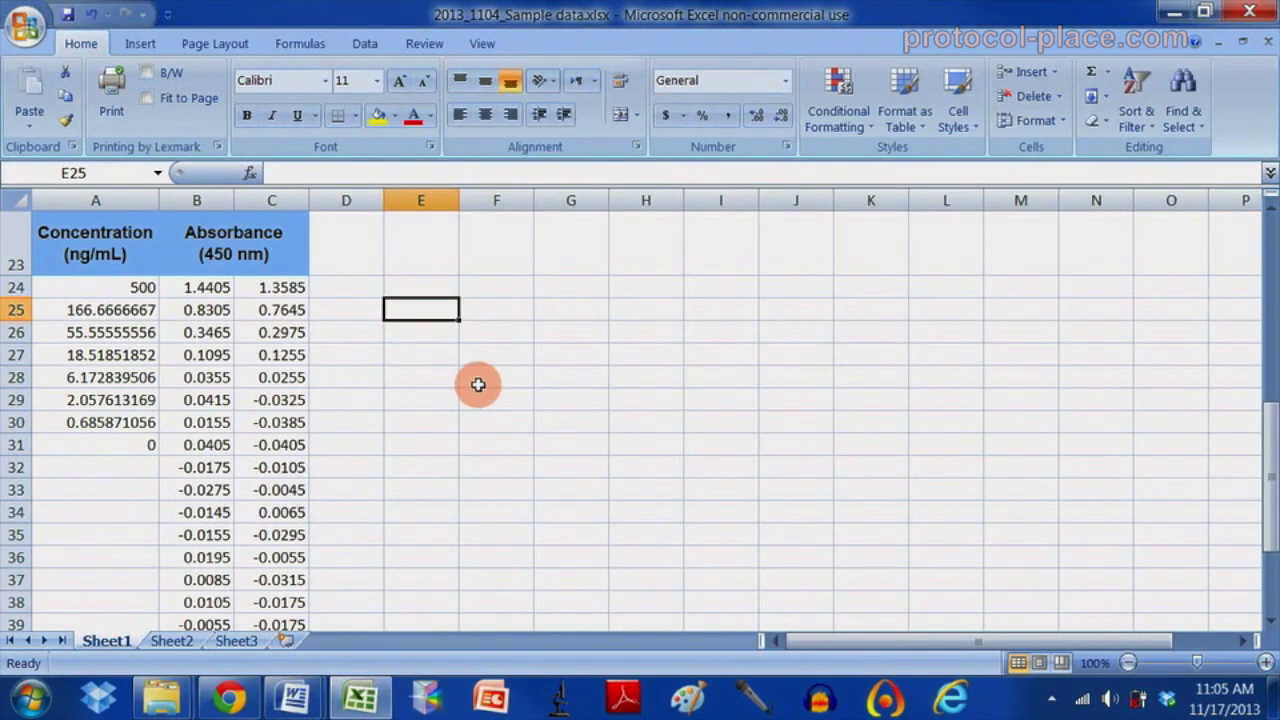
Inspect the Excel Concentration (ng/mL) column and its eight standard concentrations.
scroll(478, 385, up, 5)
scroll(478, 385, up, 1)
scroll(478, 383, up, 2)
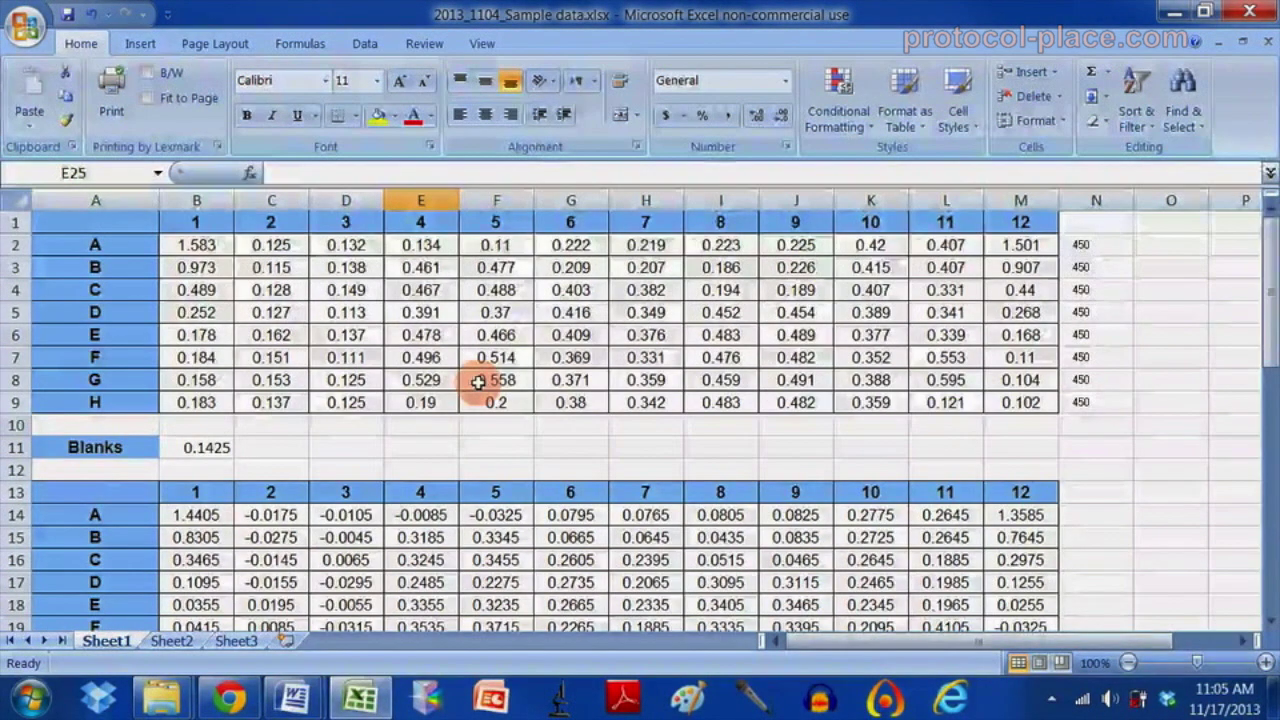
scroll(400, 430, down, 2)
scroll(408, 434, down, 2)
scroll(407, 436, down, 2)
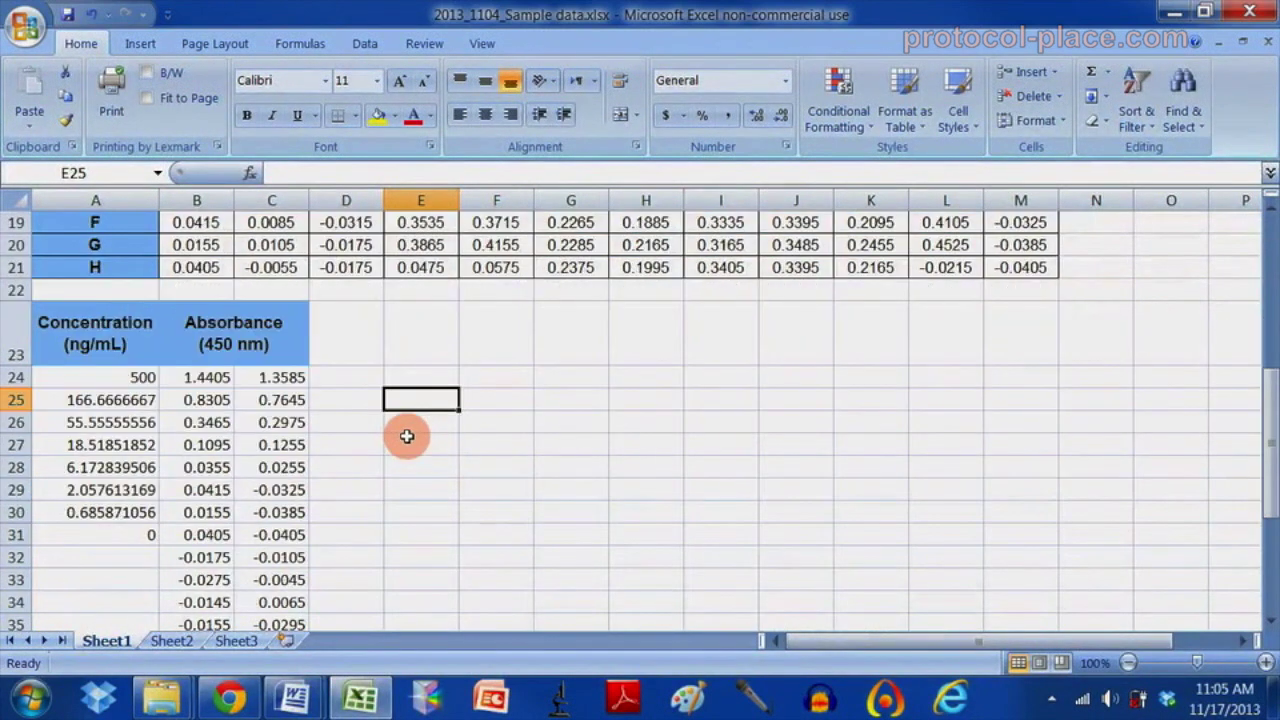
scroll(408, 430, down, 1)
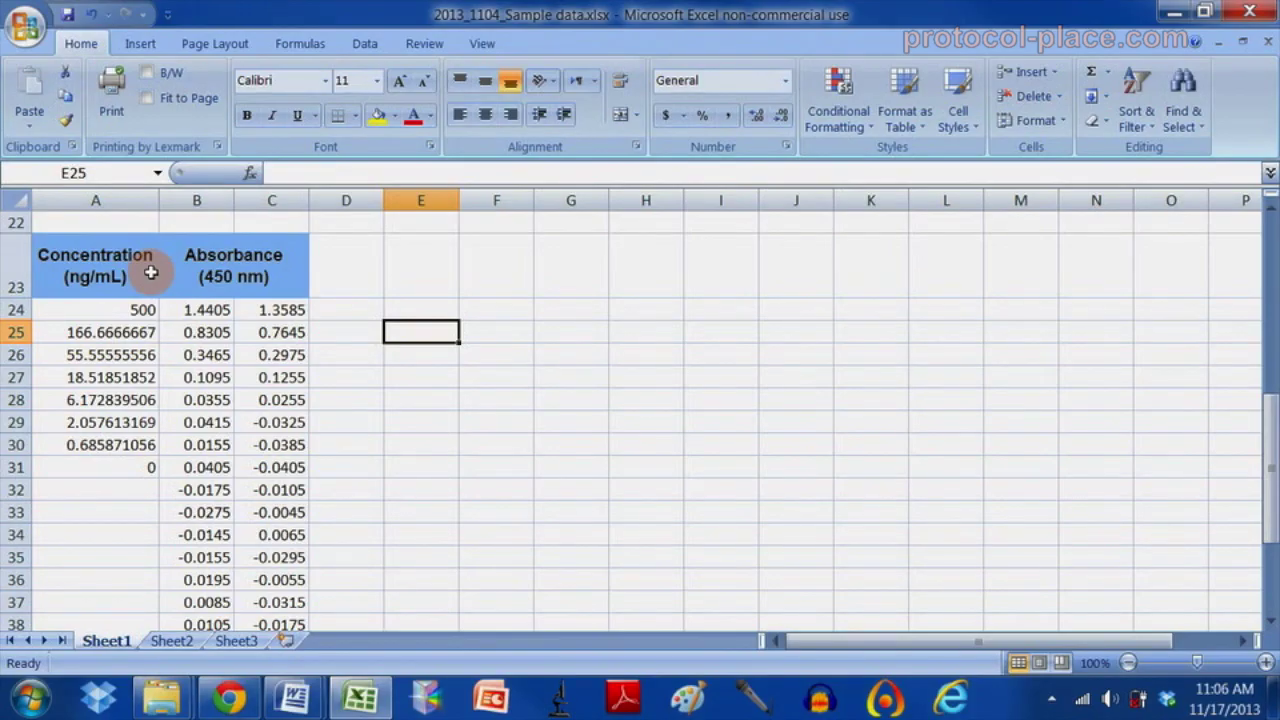
click(54, 252)
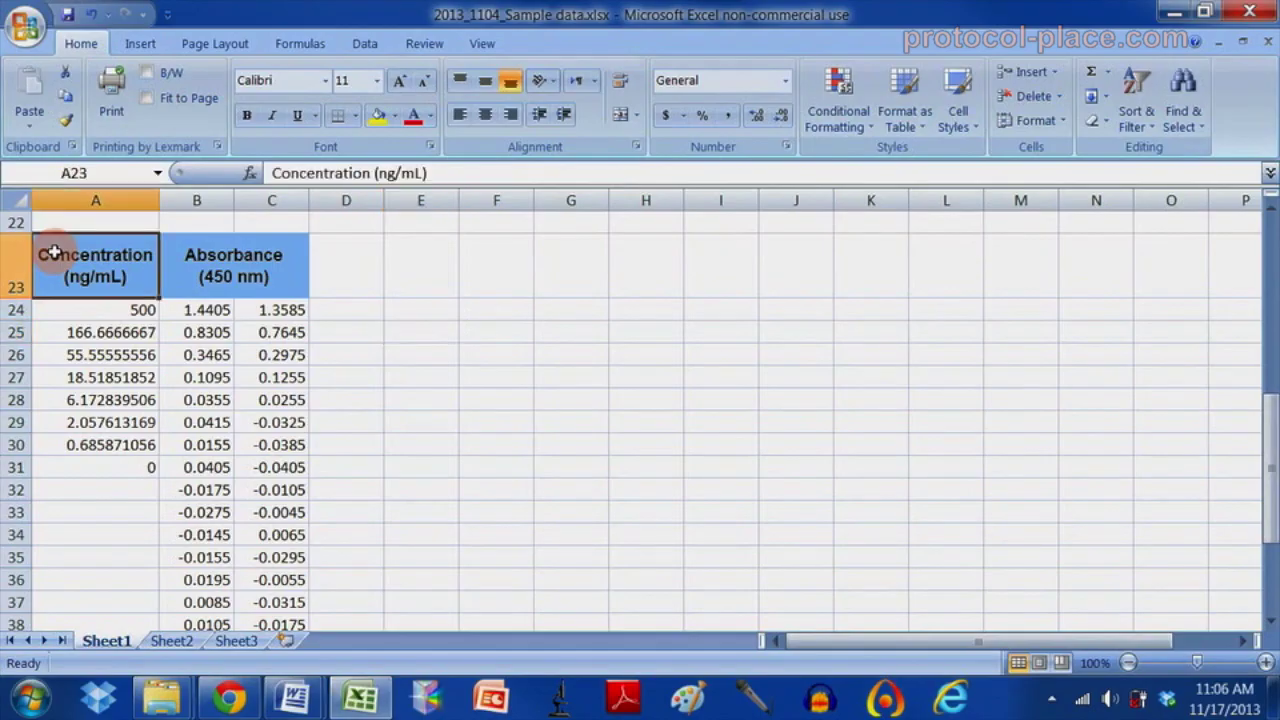
drag(56, 264, 92, 483)
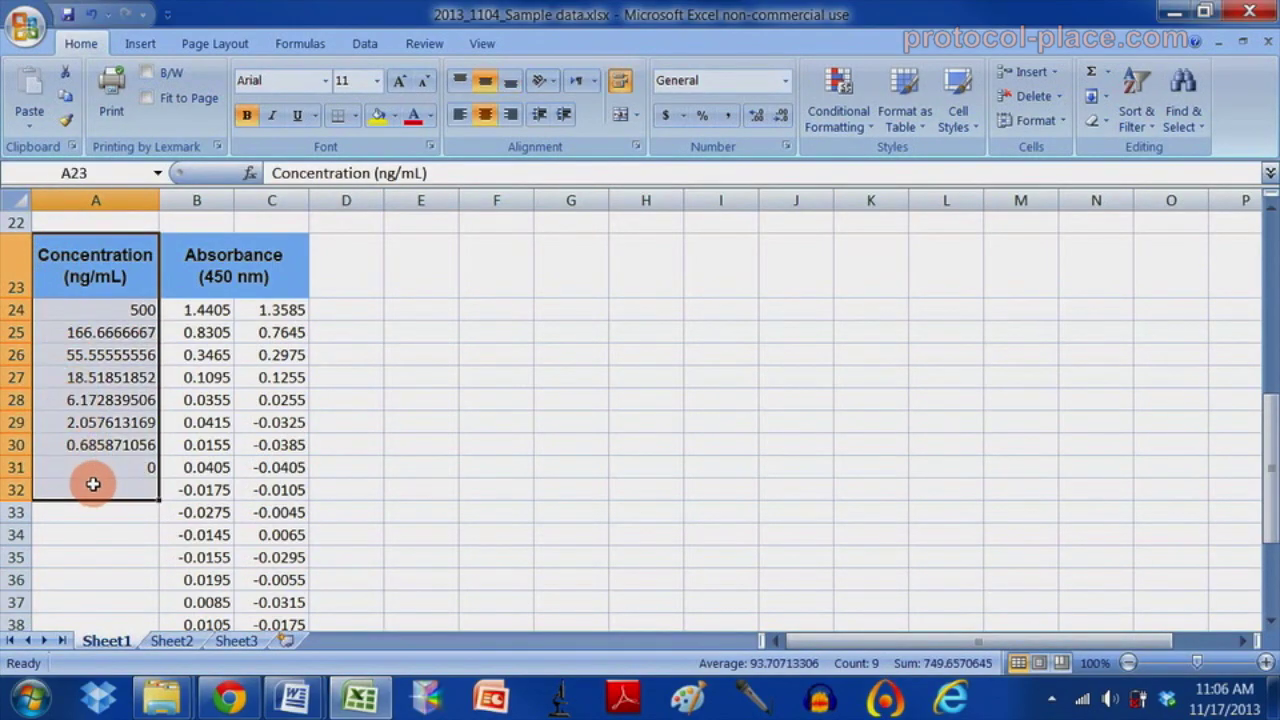
click(100, 263)
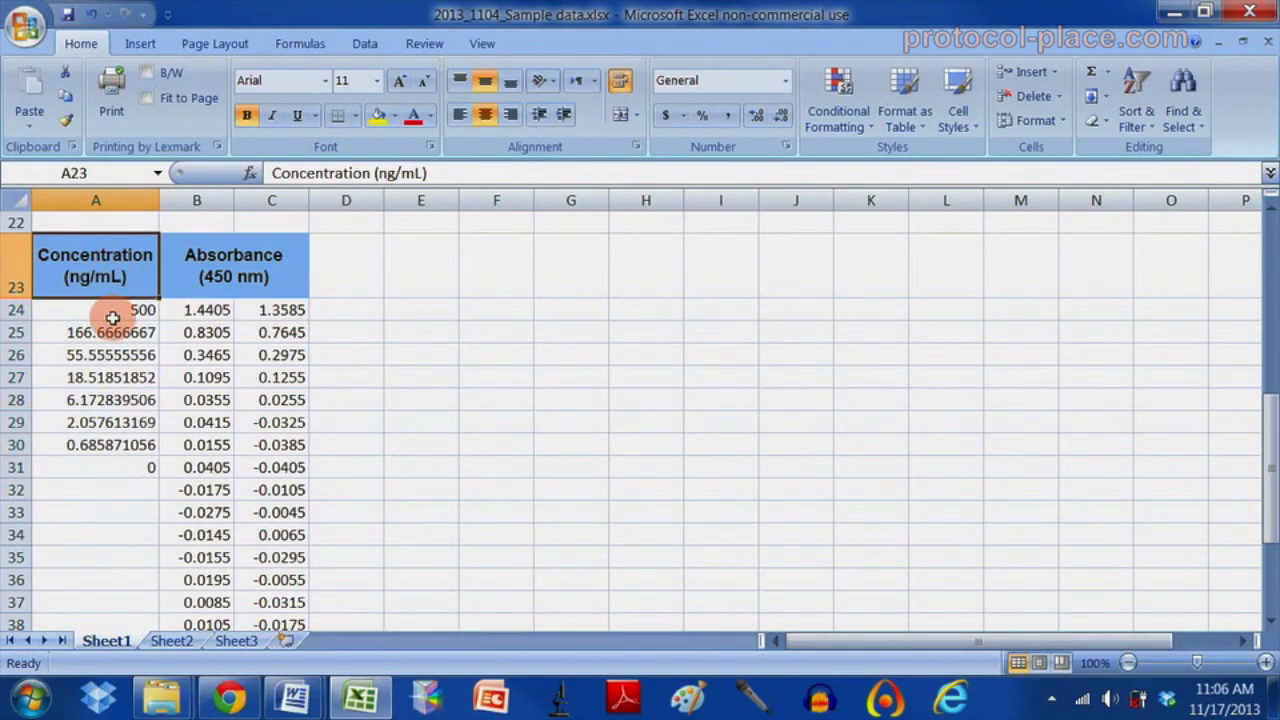
drag(116, 308, 114, 462)
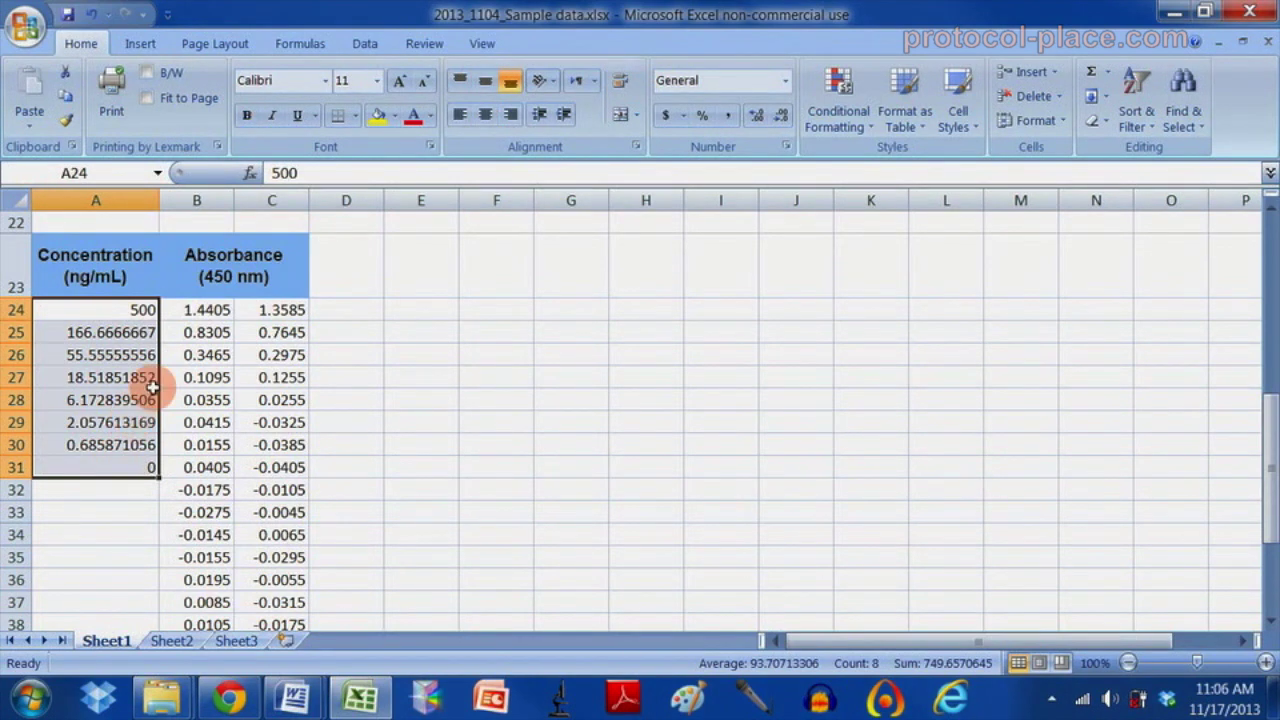
Review the standards' duplicate absorbance readings, including the zero-concentration standard.
mouse_move(206, 310)
mouse_down()
mouse_move(249, 378)
mouse_move(251, 465)
mouse_up()
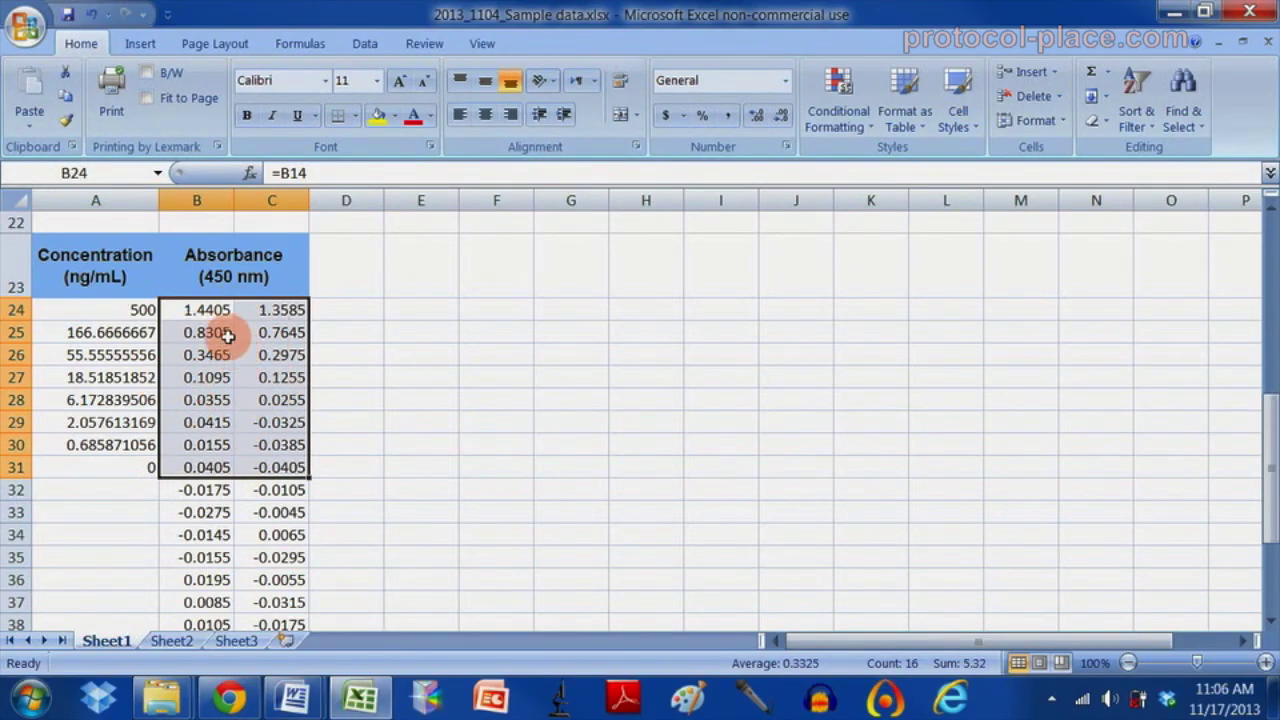
drag(200, 310, 206, 461)
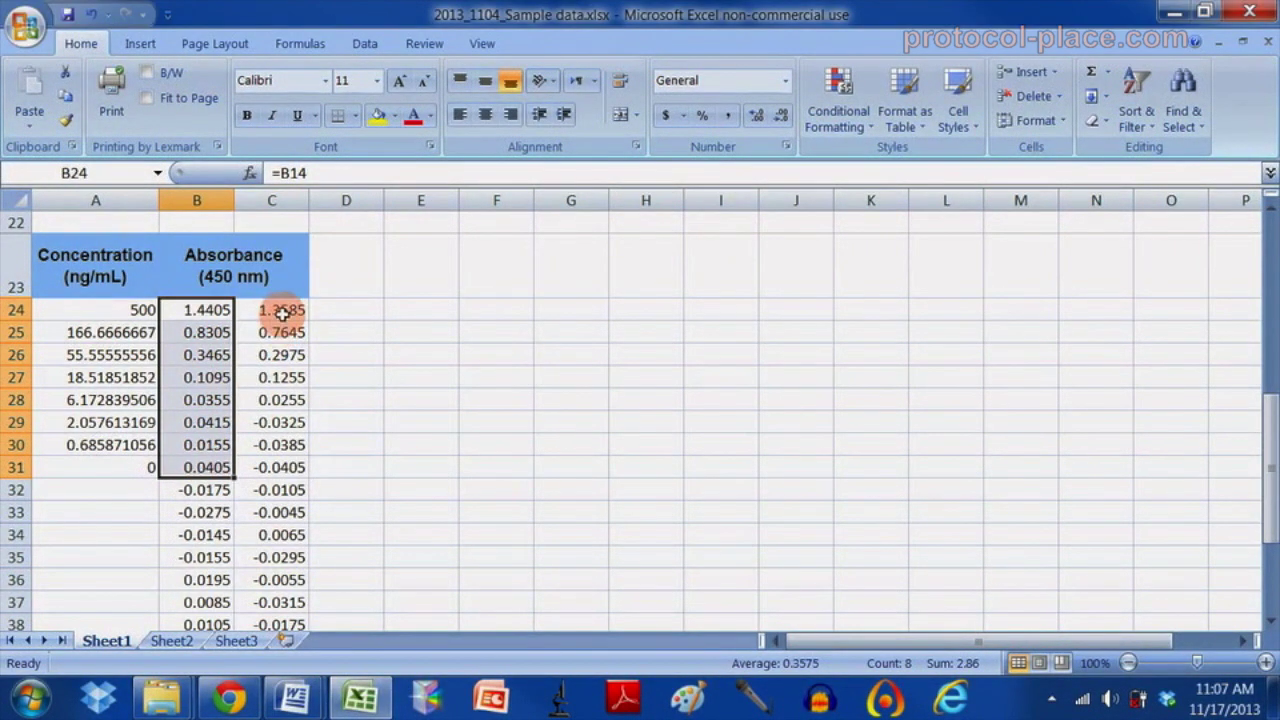
mouse_move(285, 312)
mouse_down()
mouse_move(287, 462)
mouse_move(123, 466)
mouse_up()
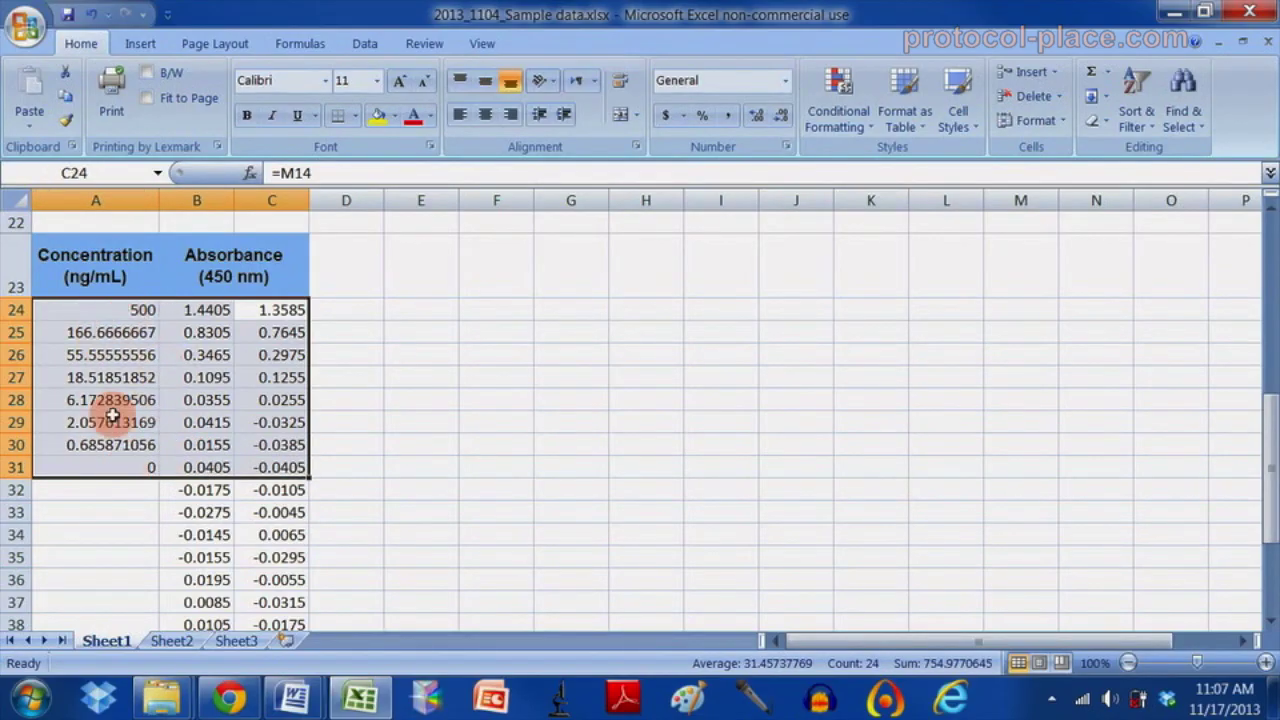
click(146, 465)
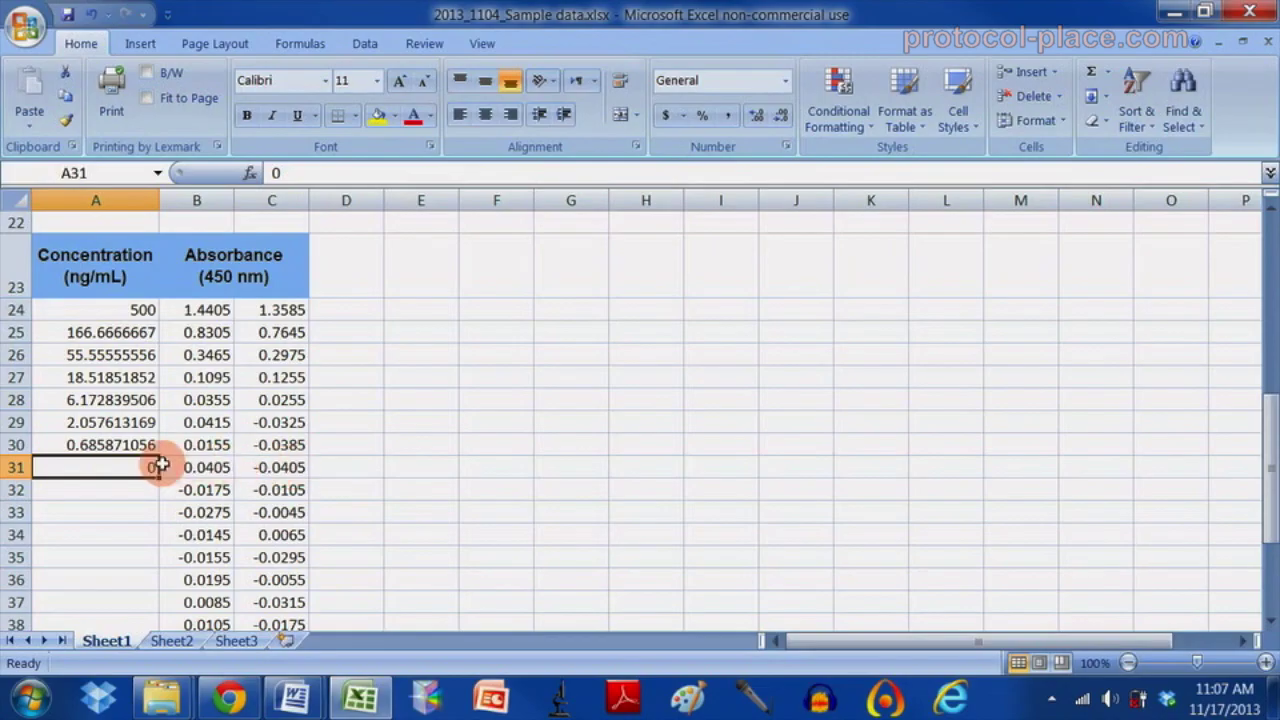
Review the samples' duplicate absorbance readings row by row.
drag(202, 488, 276, 572)
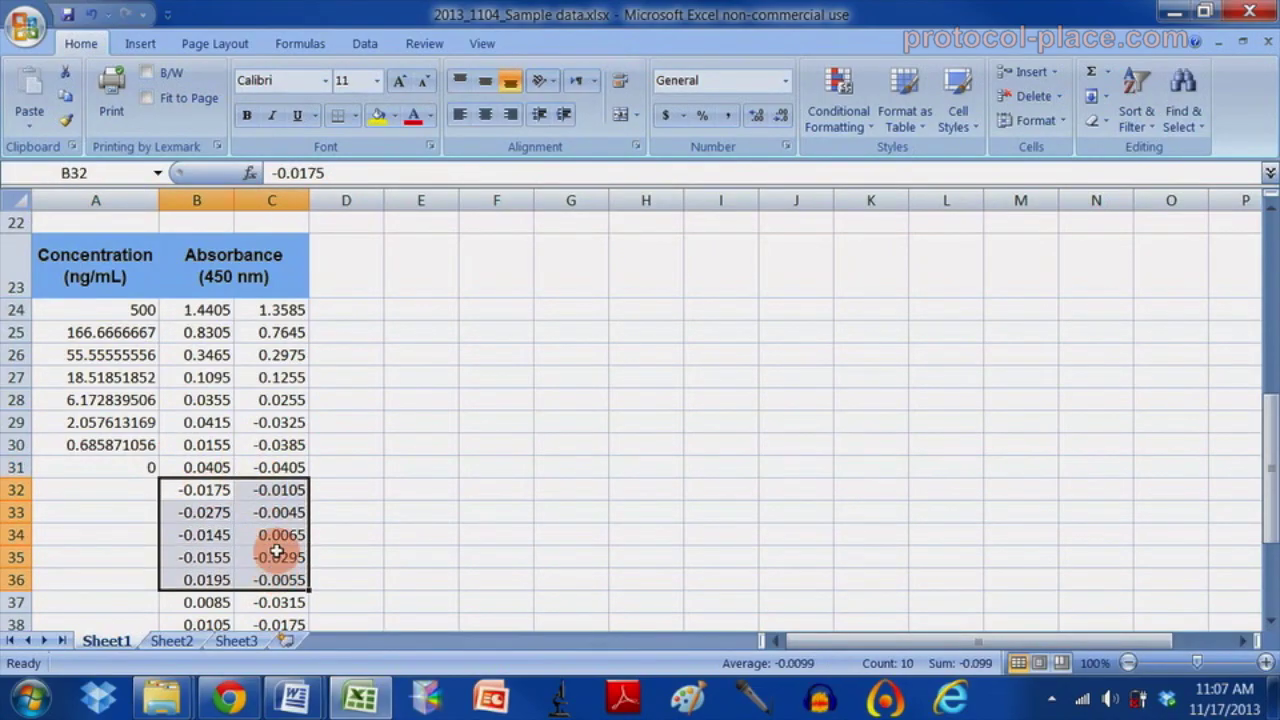
scroll(273, 553, down, 2)
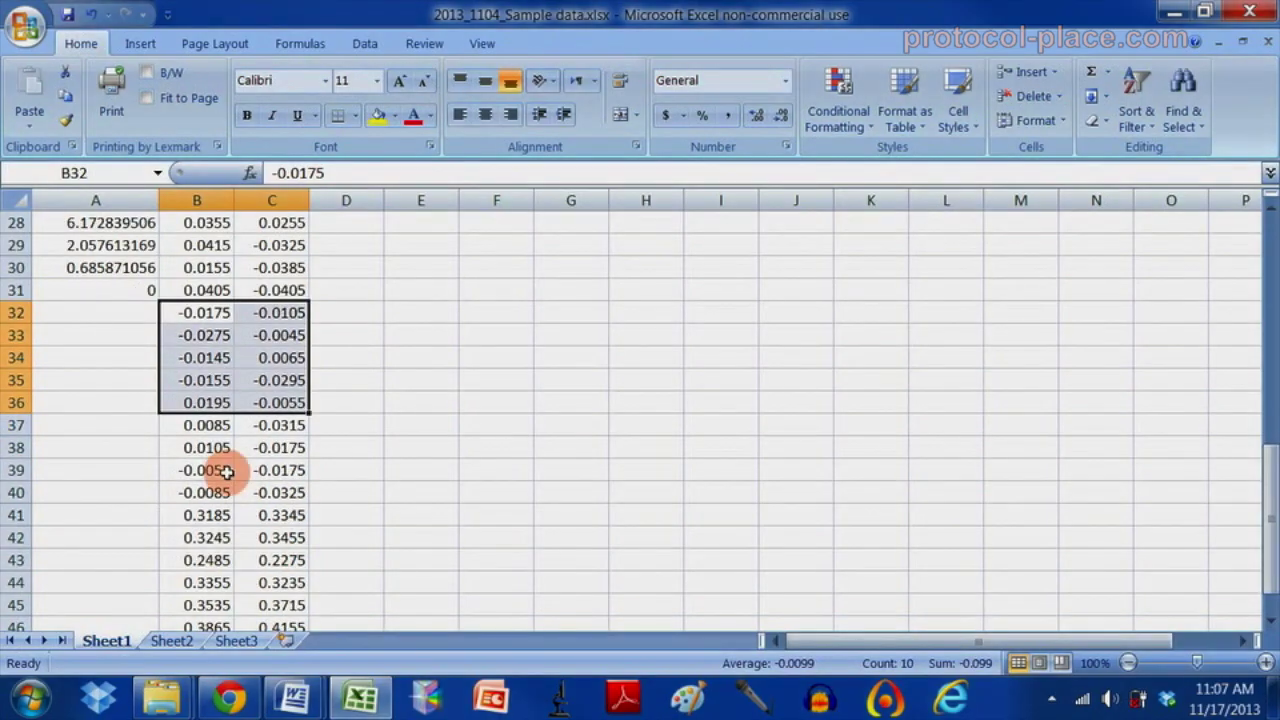
click(203, 314)
drag(203, 314, 274, 313)
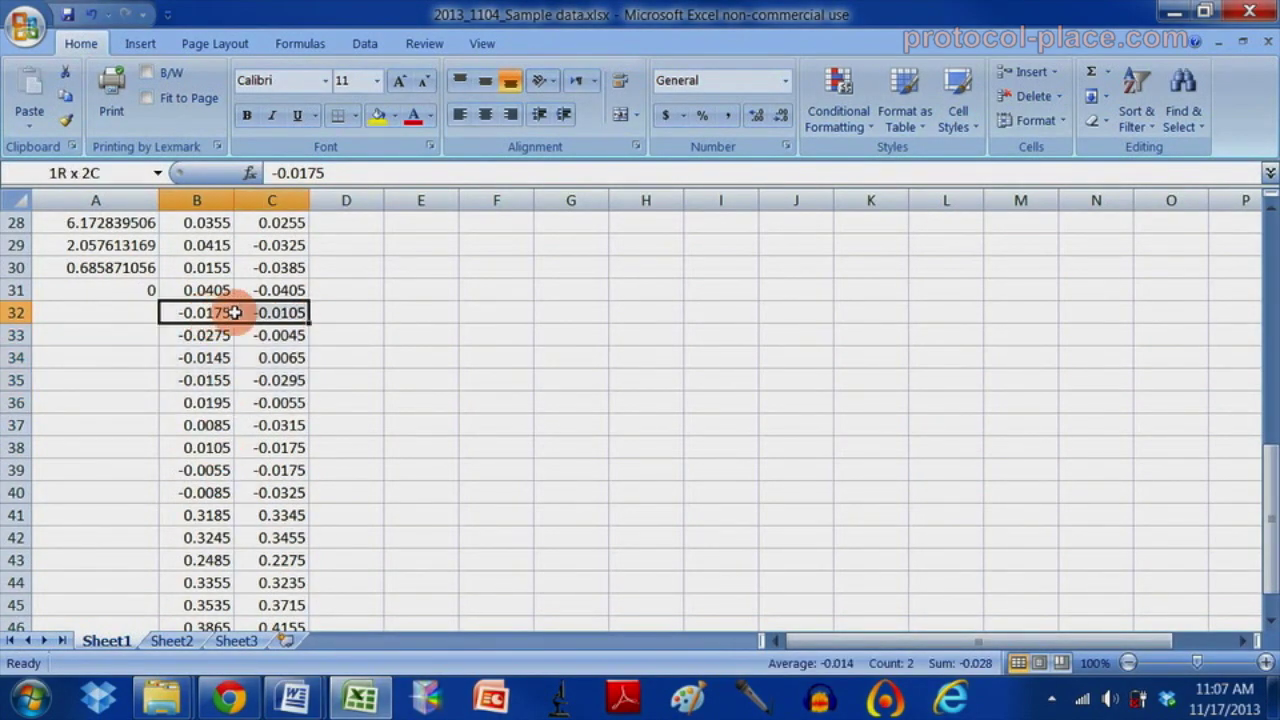
drag(196, 335, 277, 336)
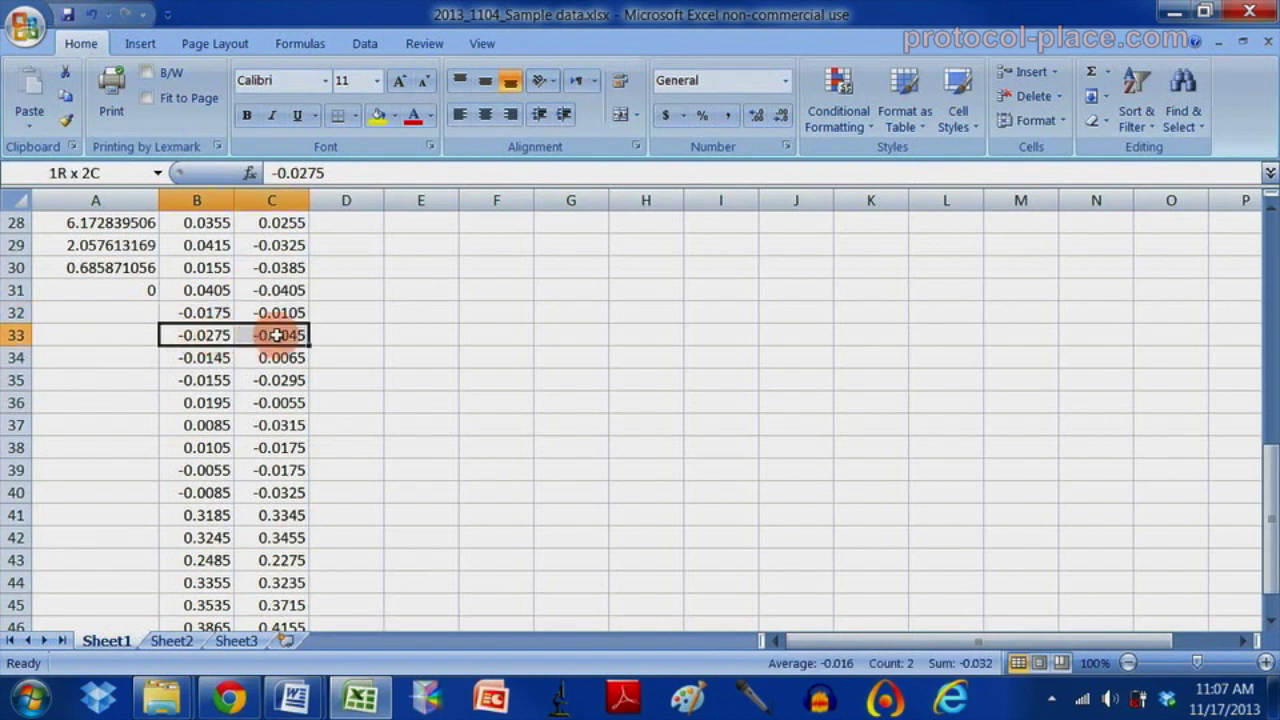
click(115, 314)
drag(115, 314, 240, 312)
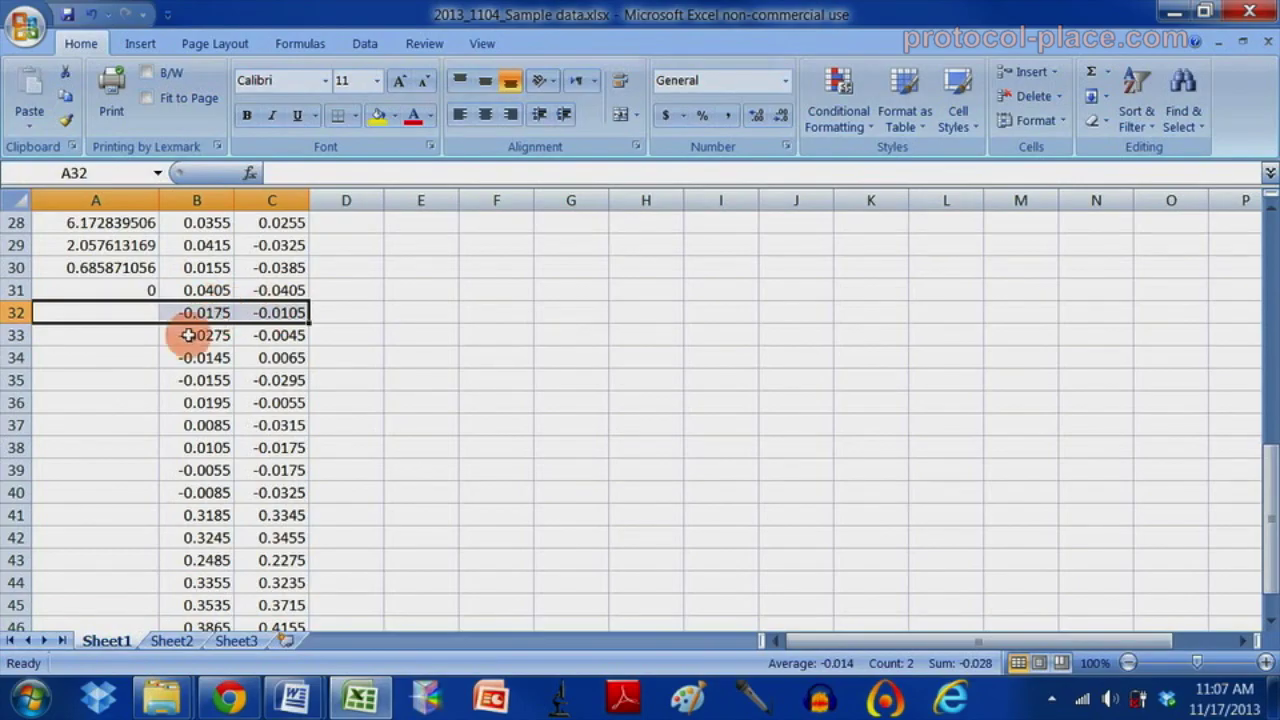
drag(190, 335, 262, 335)
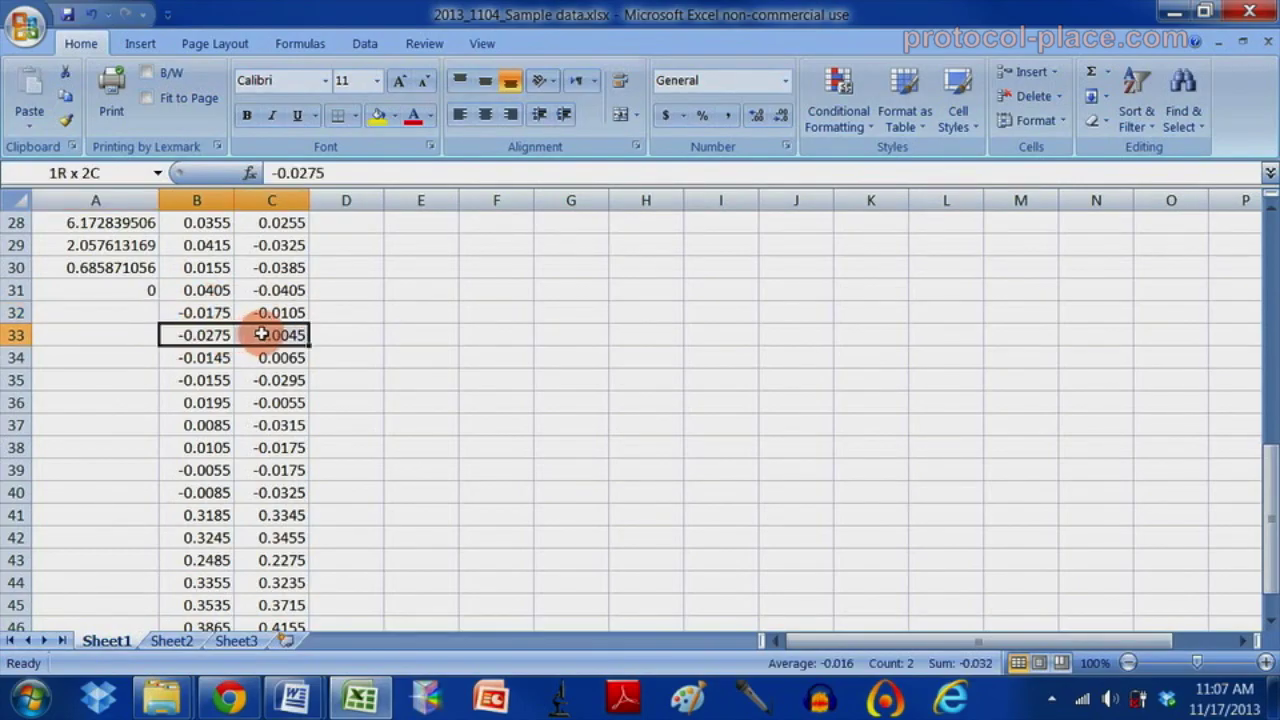
drag(195, 357, 259, 356)
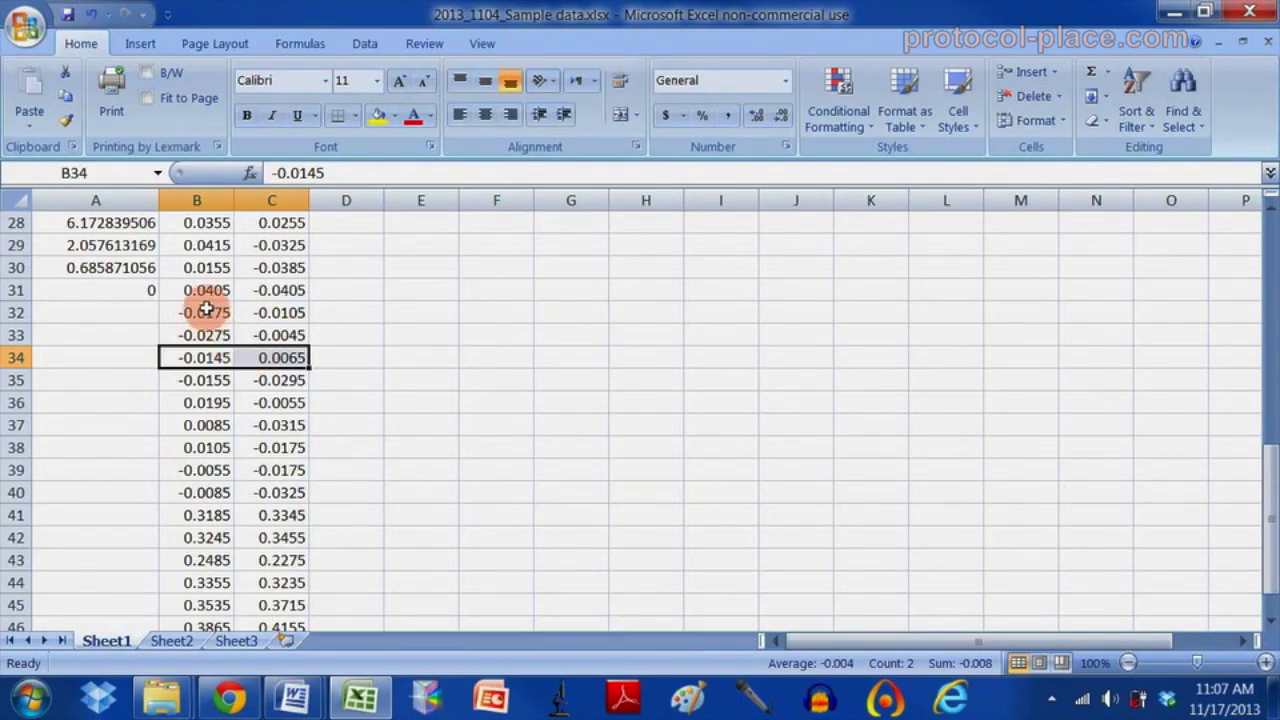
Check the samples' replicate readings and the empty cells beside them.
drag(205, 310, 213, 516)
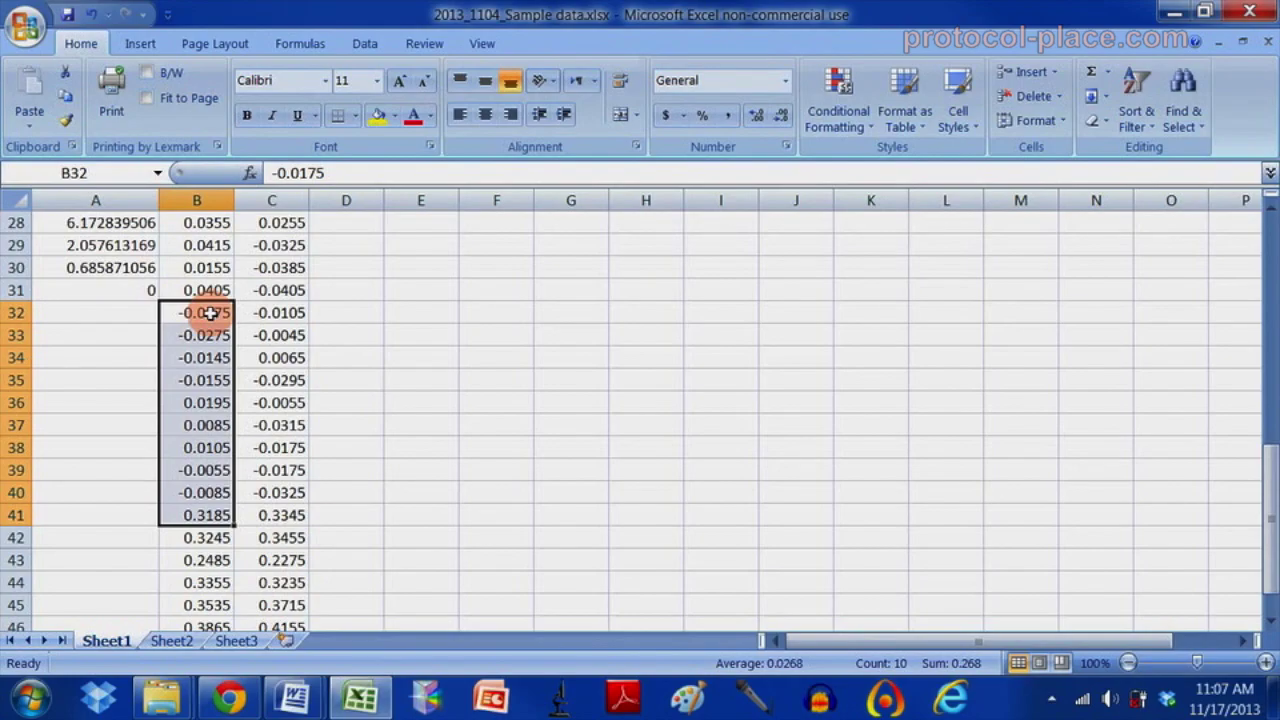
drag(208, 313, 319, 313)
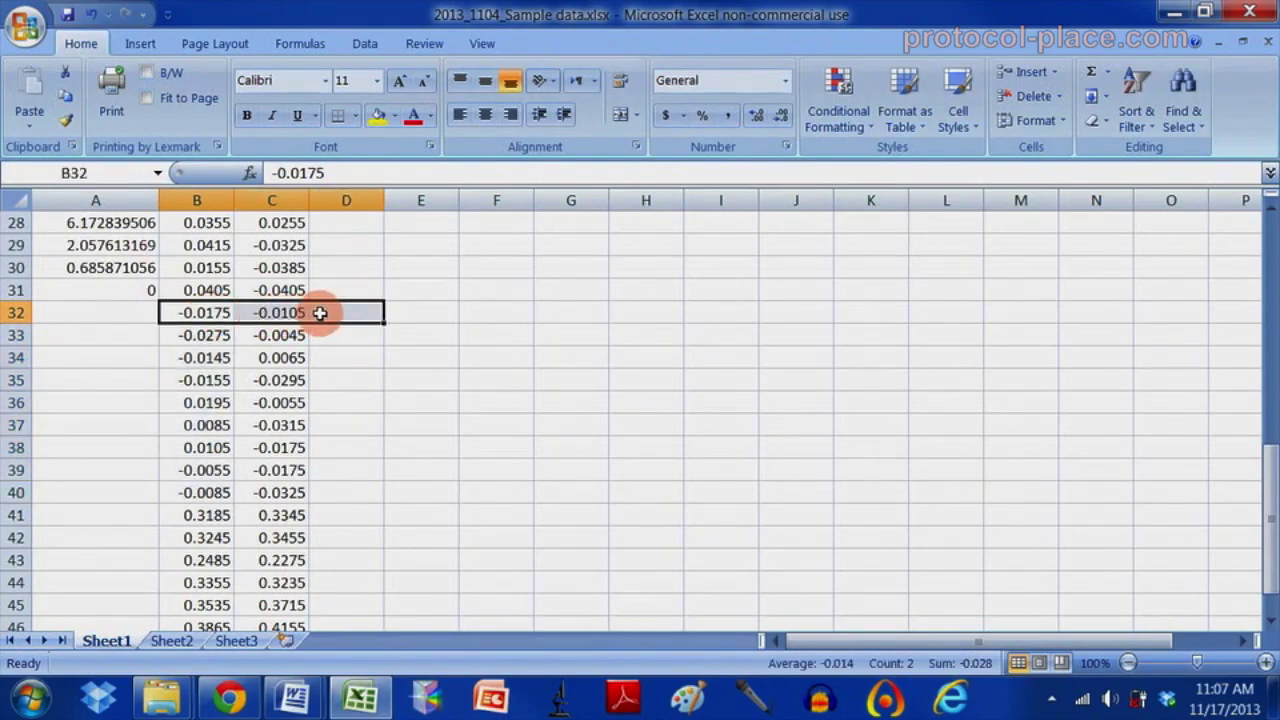
click(320, 313)
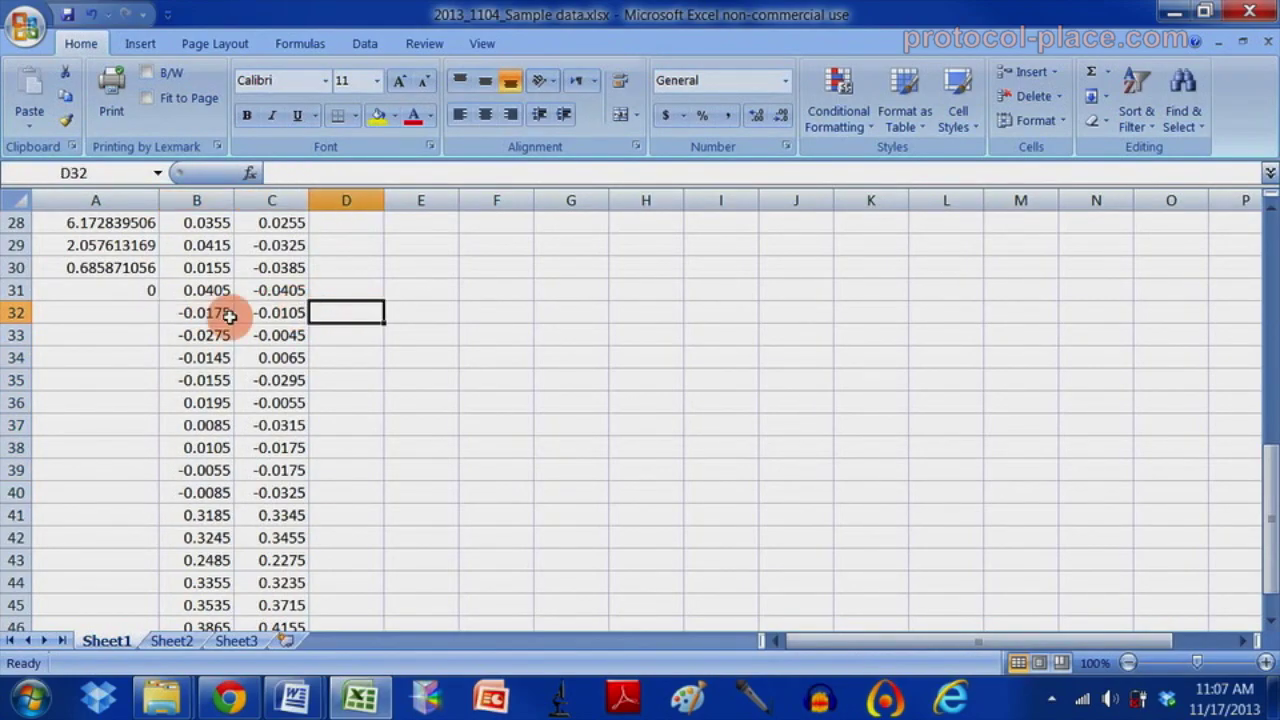
click(194, 333)
click(266, 334)
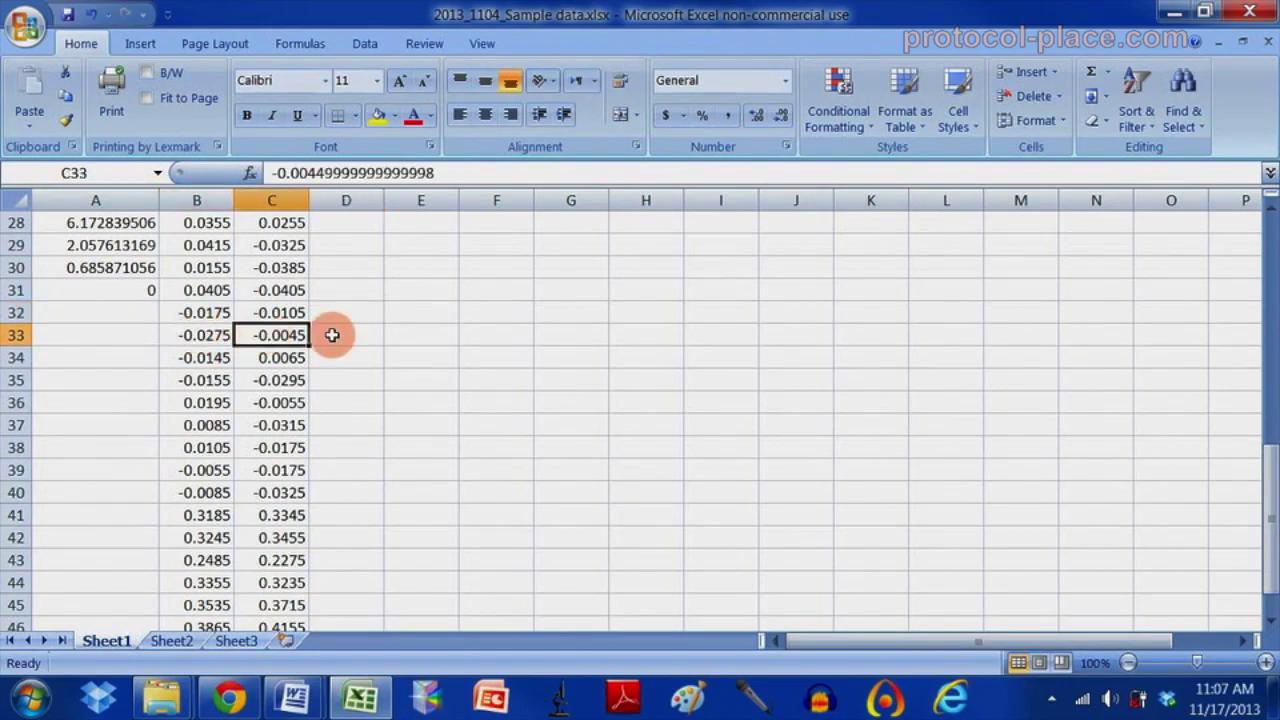
click(332, 335)
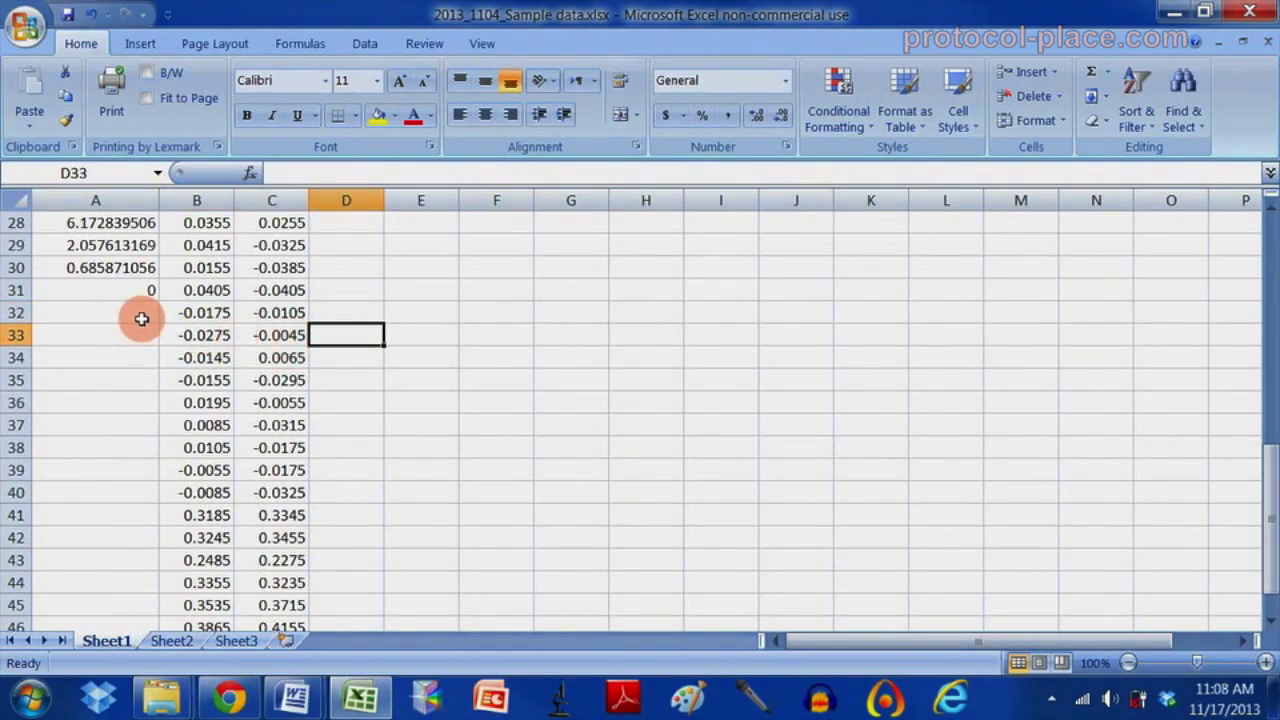
Inspect the blank concentration cells from A32 downward.
drag(140, 321, 129, 380)
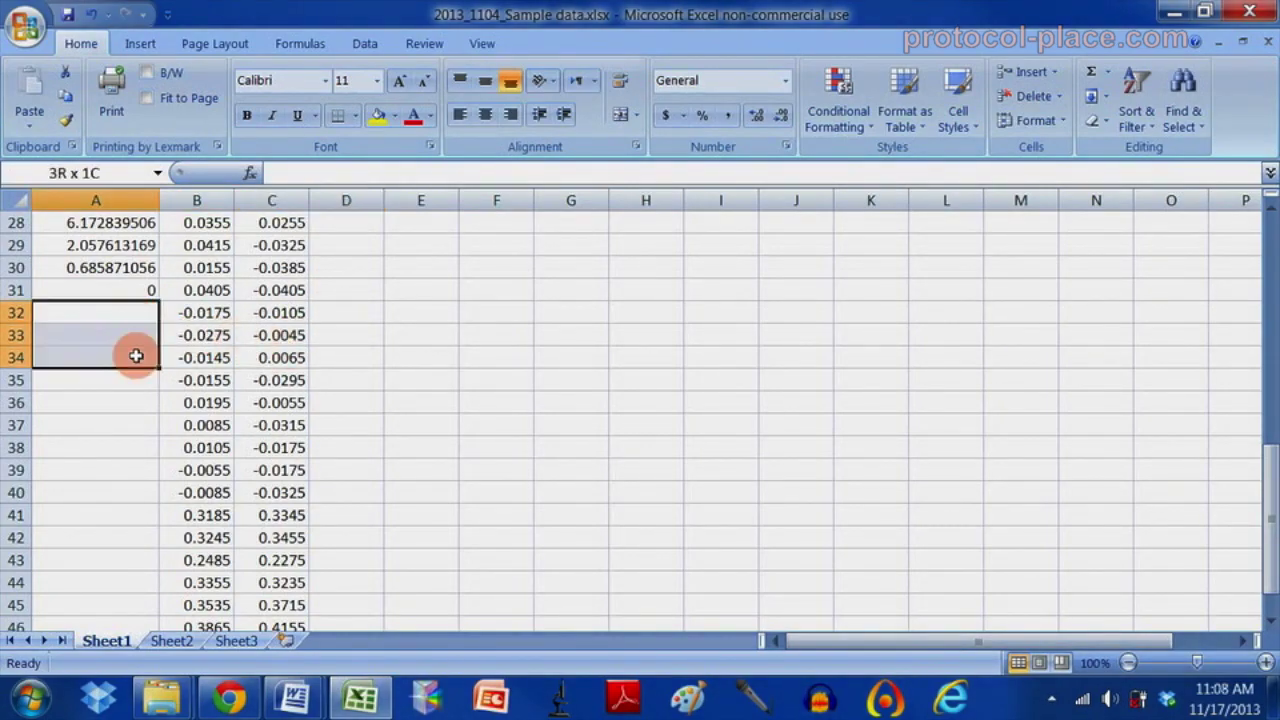
scroll(129, 380, up, 1)
scroll(130, 383, up, 1)
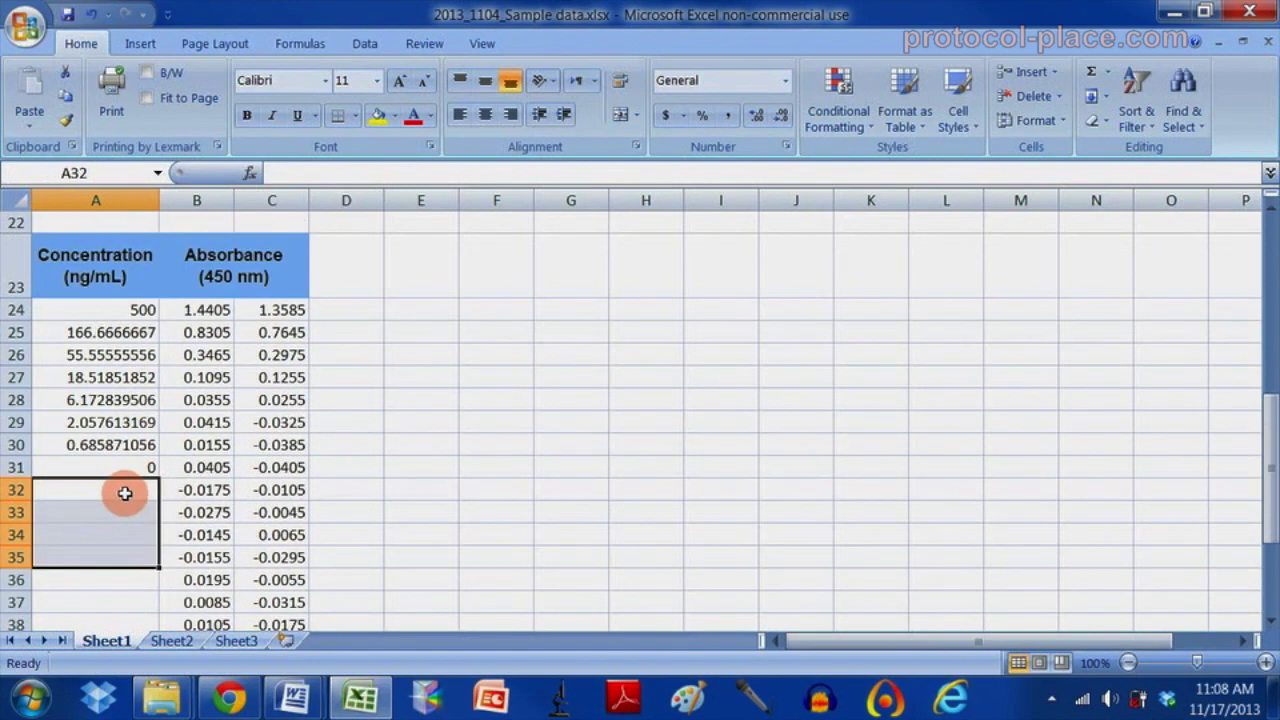
drag(123, 493, 116, 584)
scroll(116, 584, down, 1)
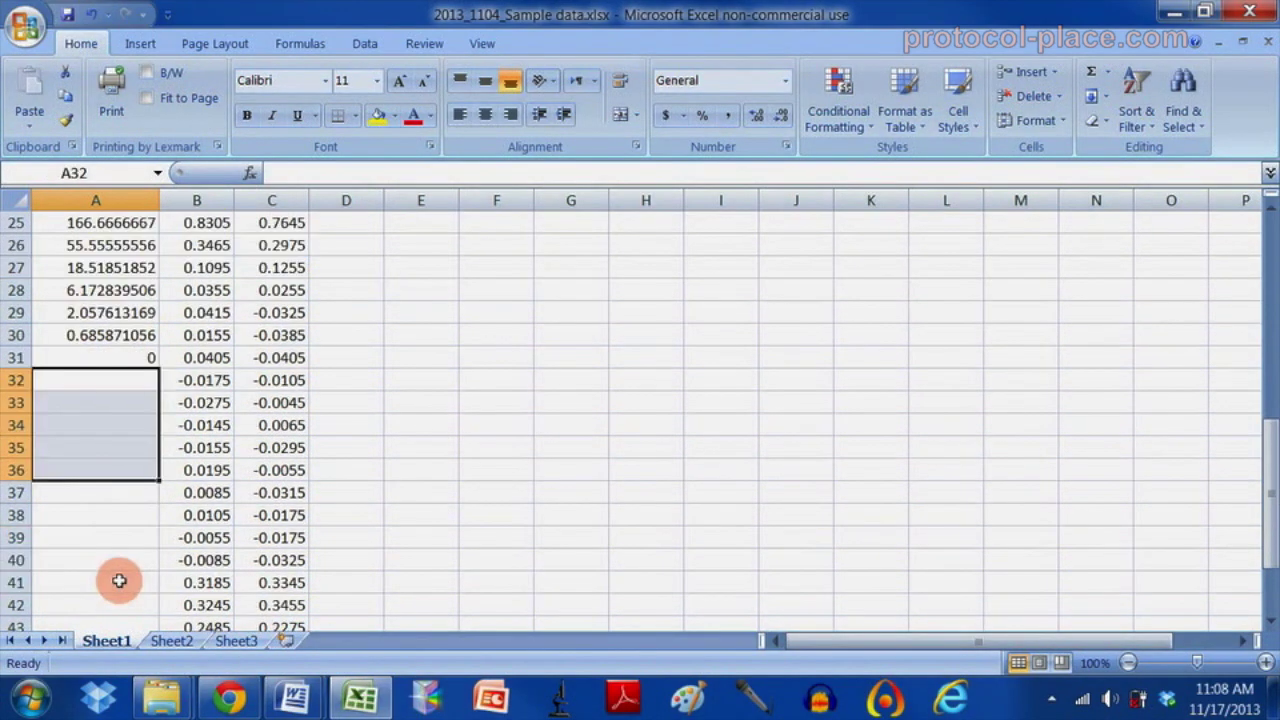
click(128, 380)
drag(128, 380, 140, 585)
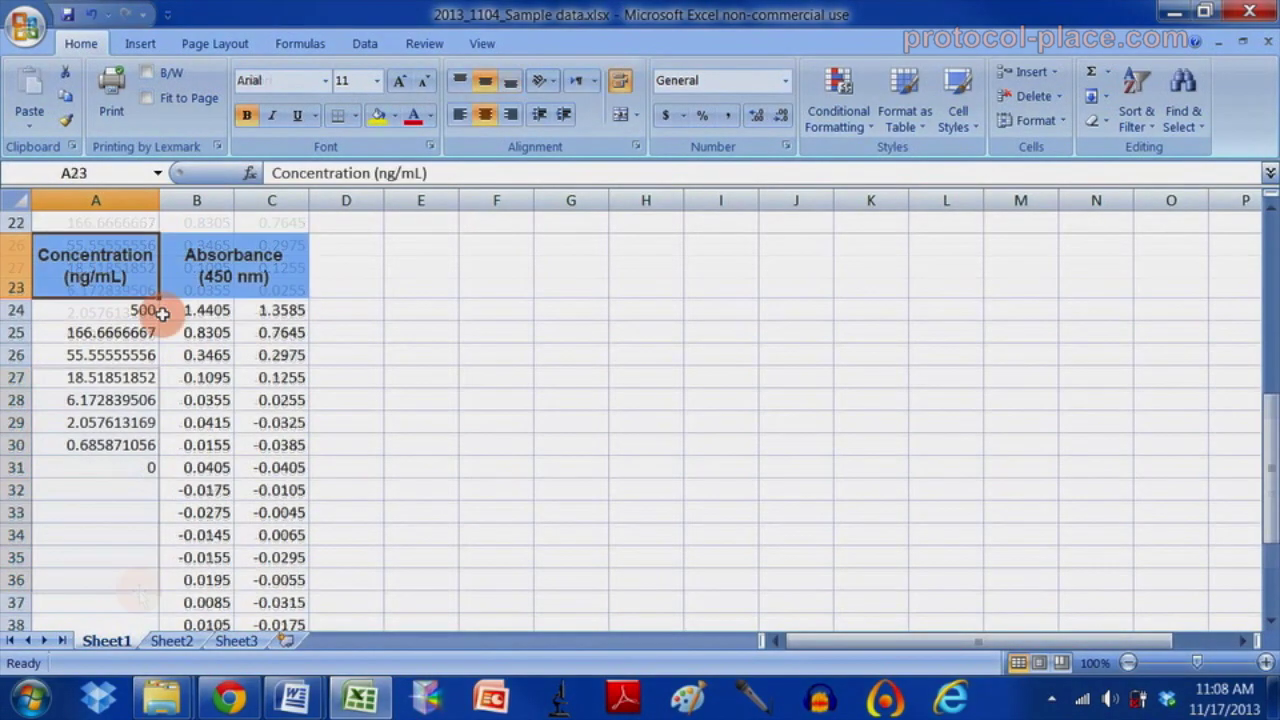
Copy the table A23:C47 and switch to GraphPad Prism.
scroll(180, 320, down, 1)
scroll(186, 355, down, 3)
shift+click(270, 517)
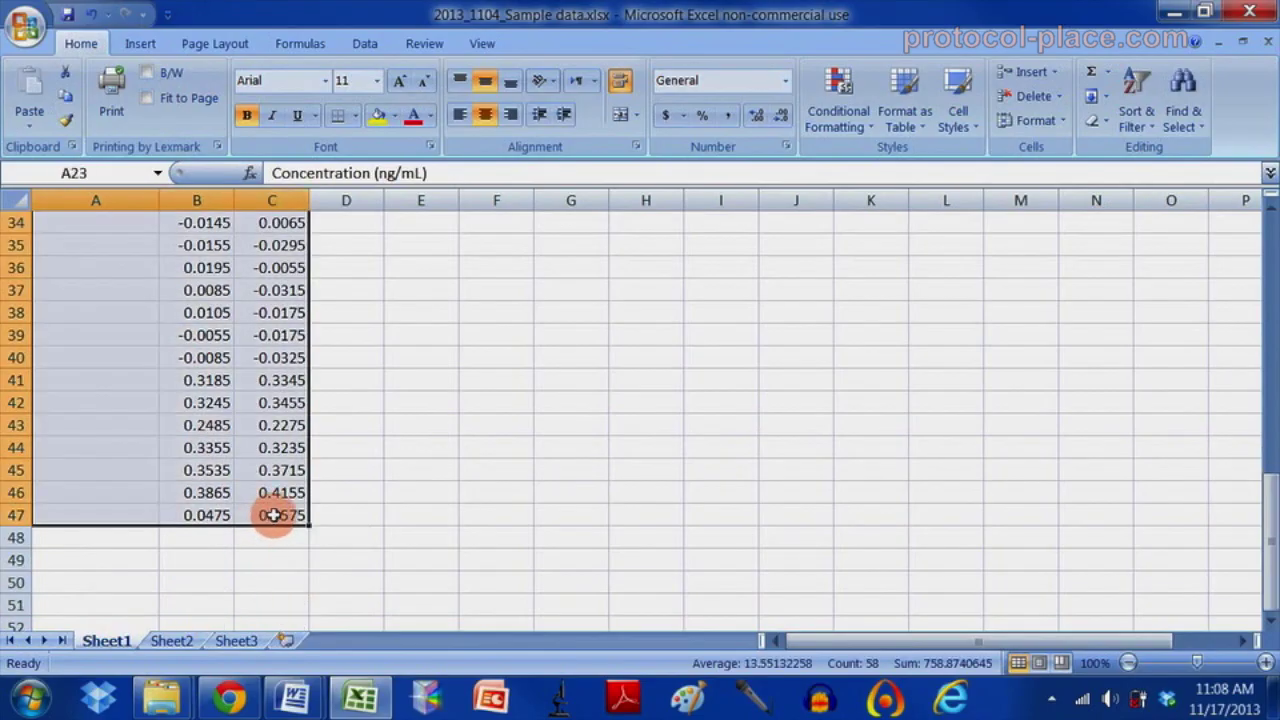
key(ctrl+c)
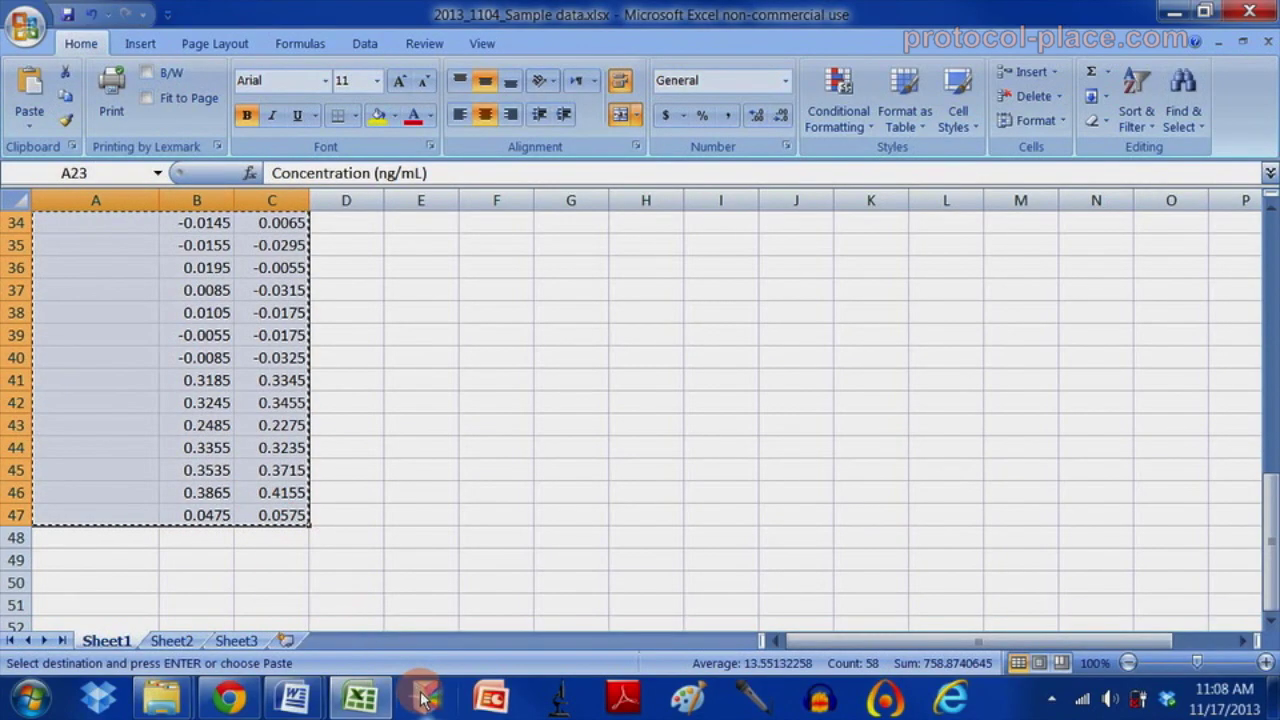
click(425, 697)
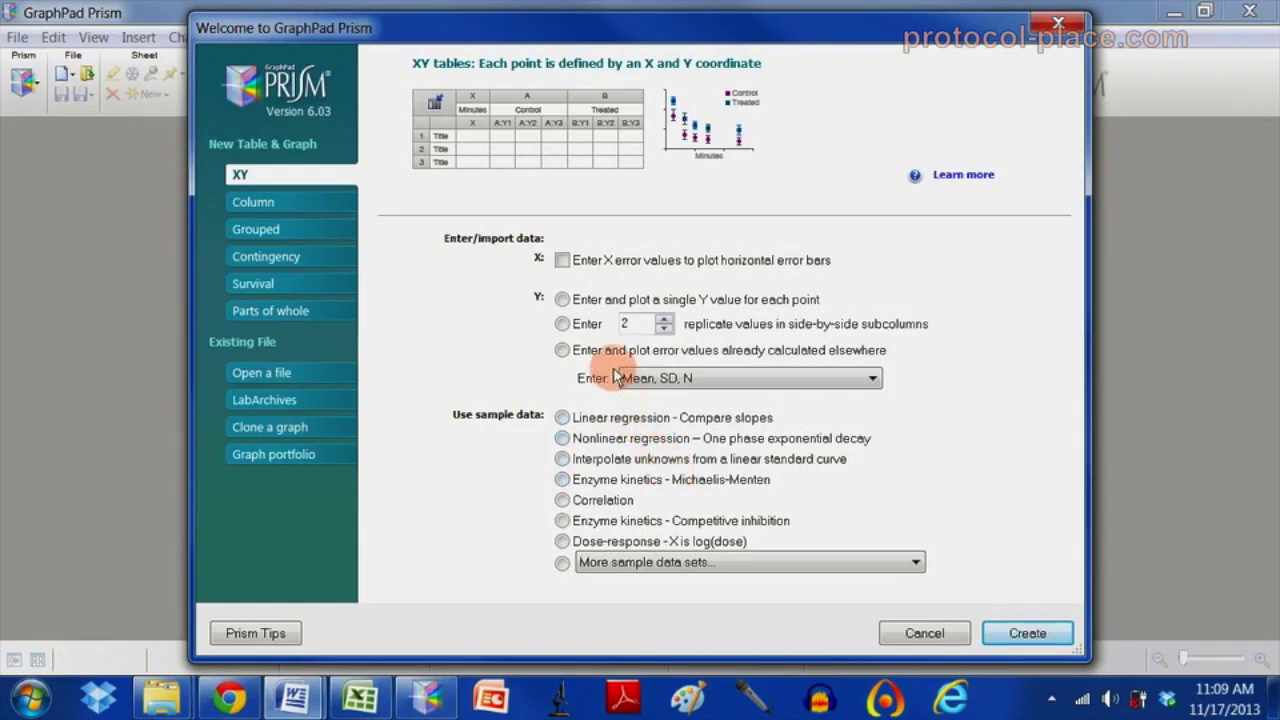
Choose side-by-side replicate Y values for the new XY table.
click(563, 325)
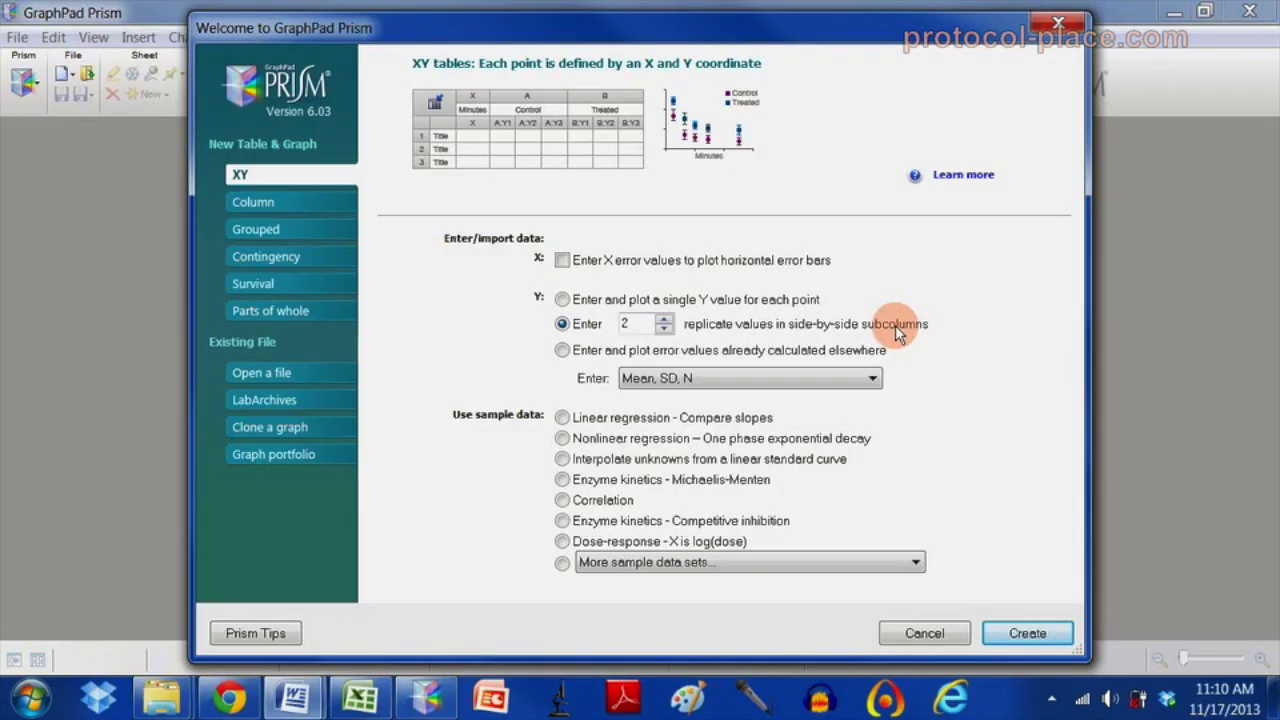
Create the XY table with 2 side-by-side replicates, preview its graph, then return to Data 1.
click(664, 319)
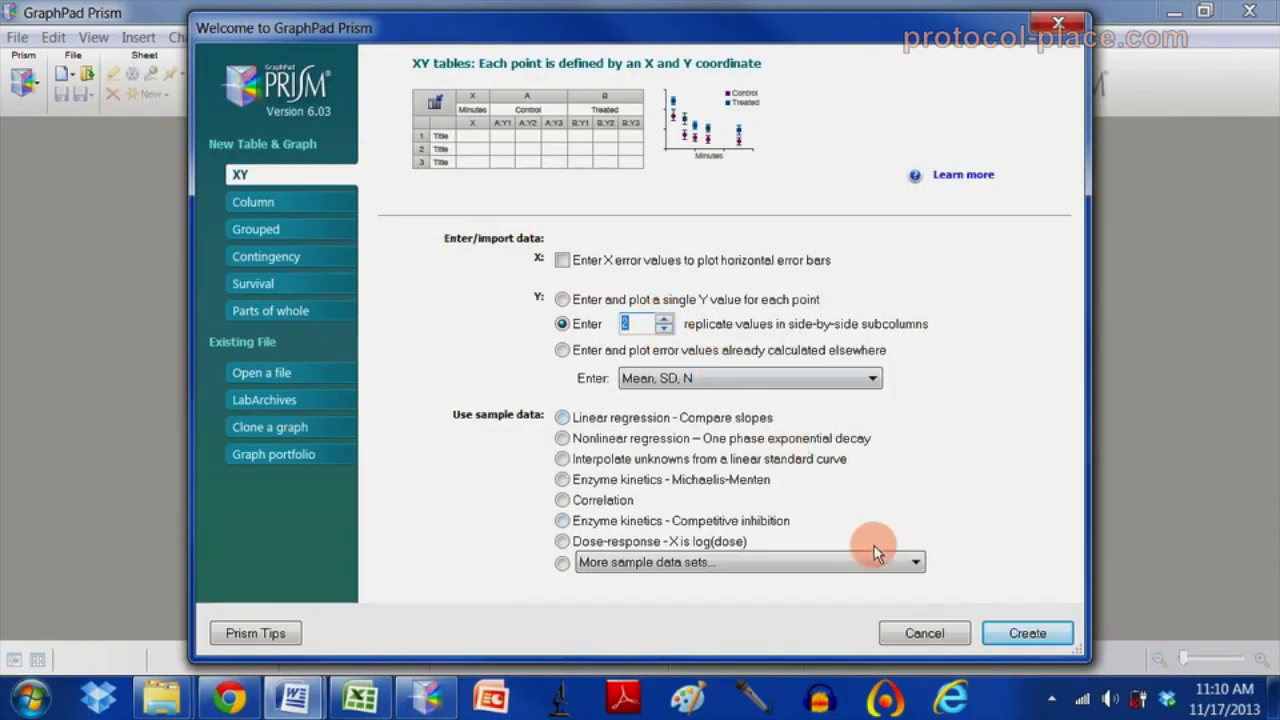
click(1011, 635)
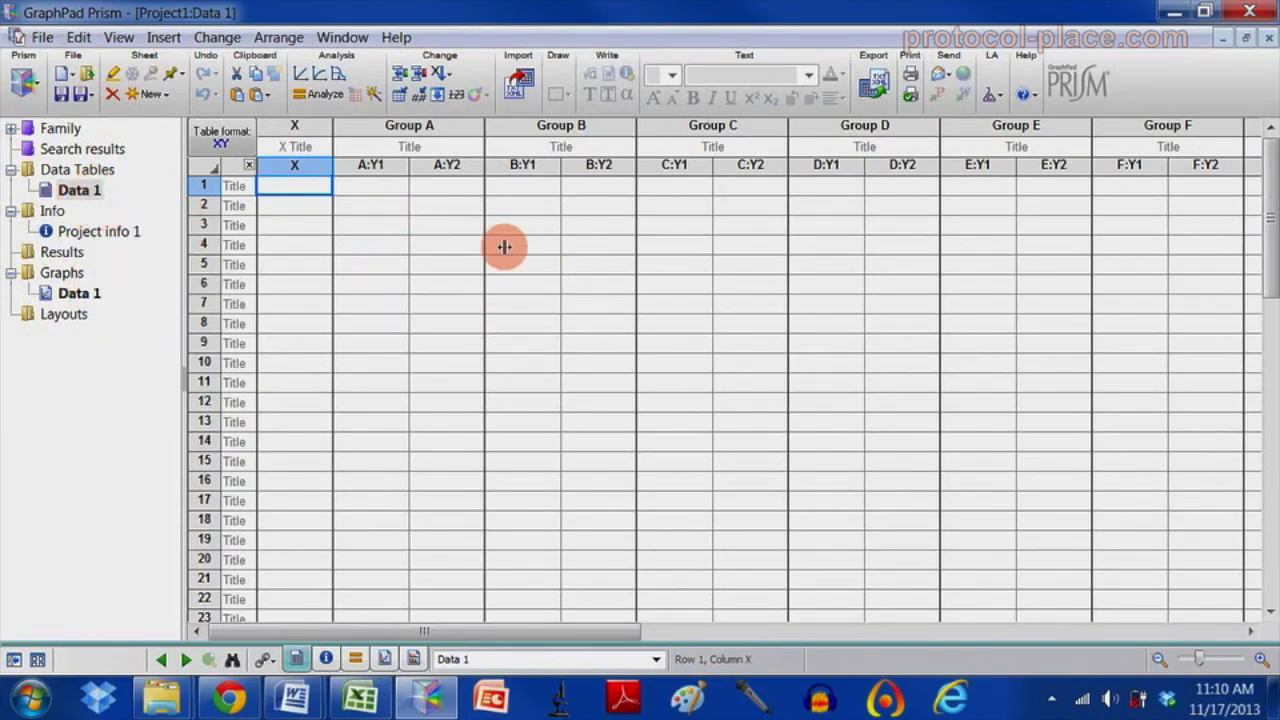
click(80, 294)
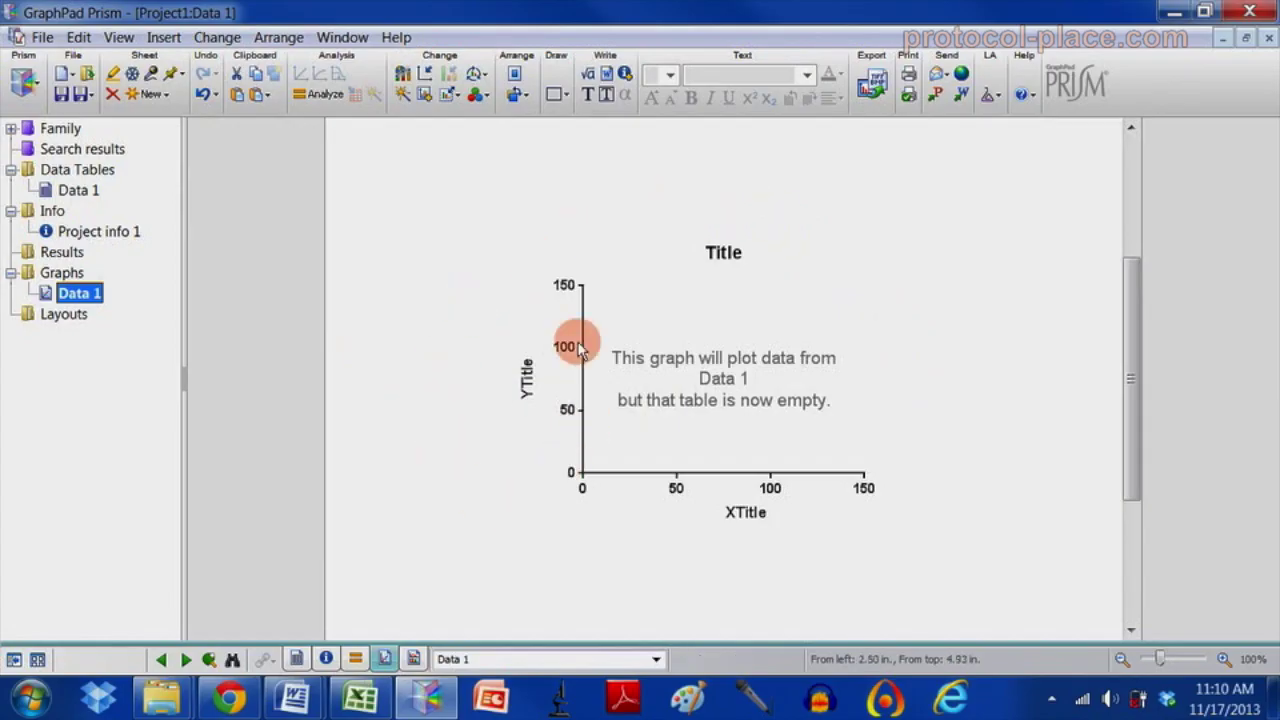
click(78, 190)
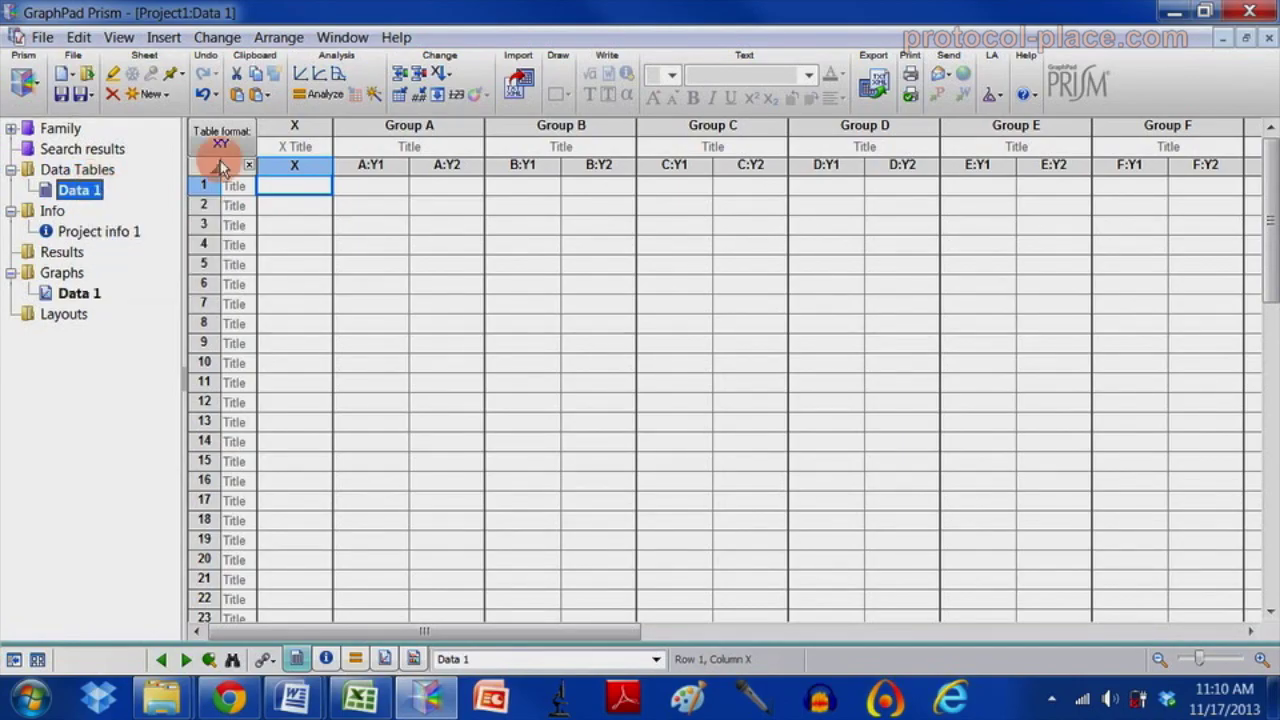
Paste the copied Excel concentration and absorbance data into Data 1.
right_click(273, 145)
mouse_move(324, 205)
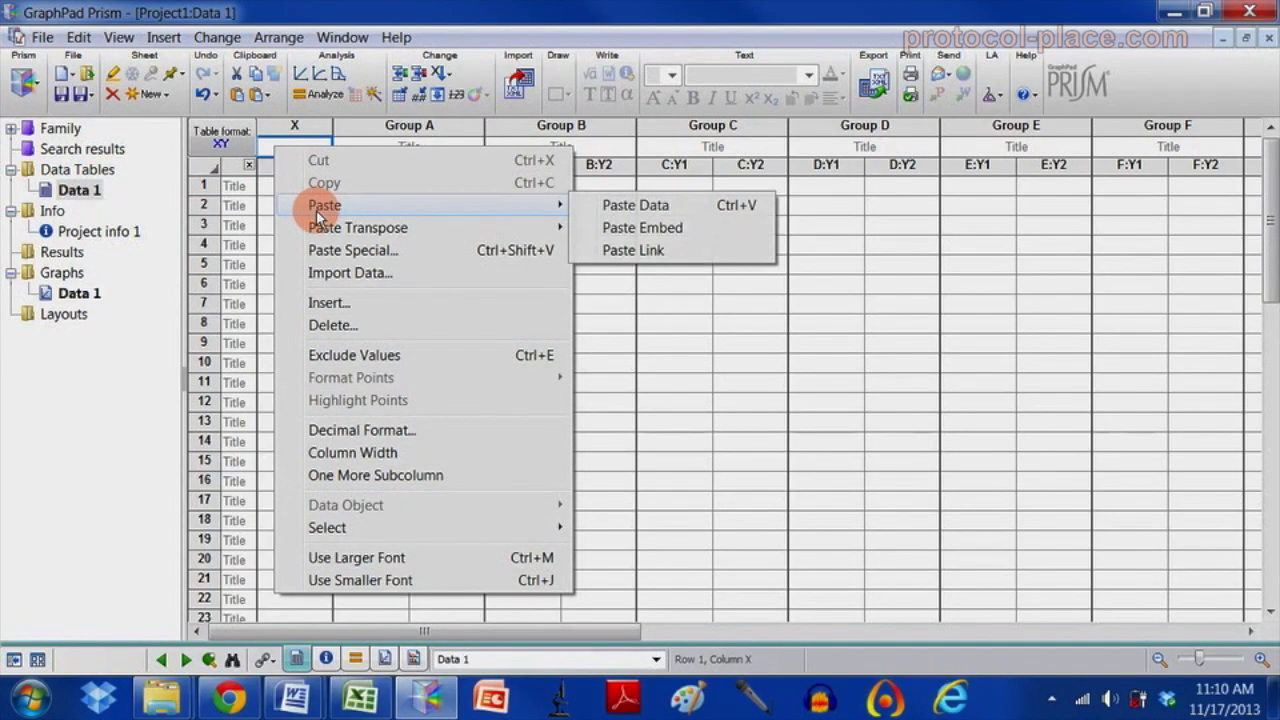
click(627, 208)
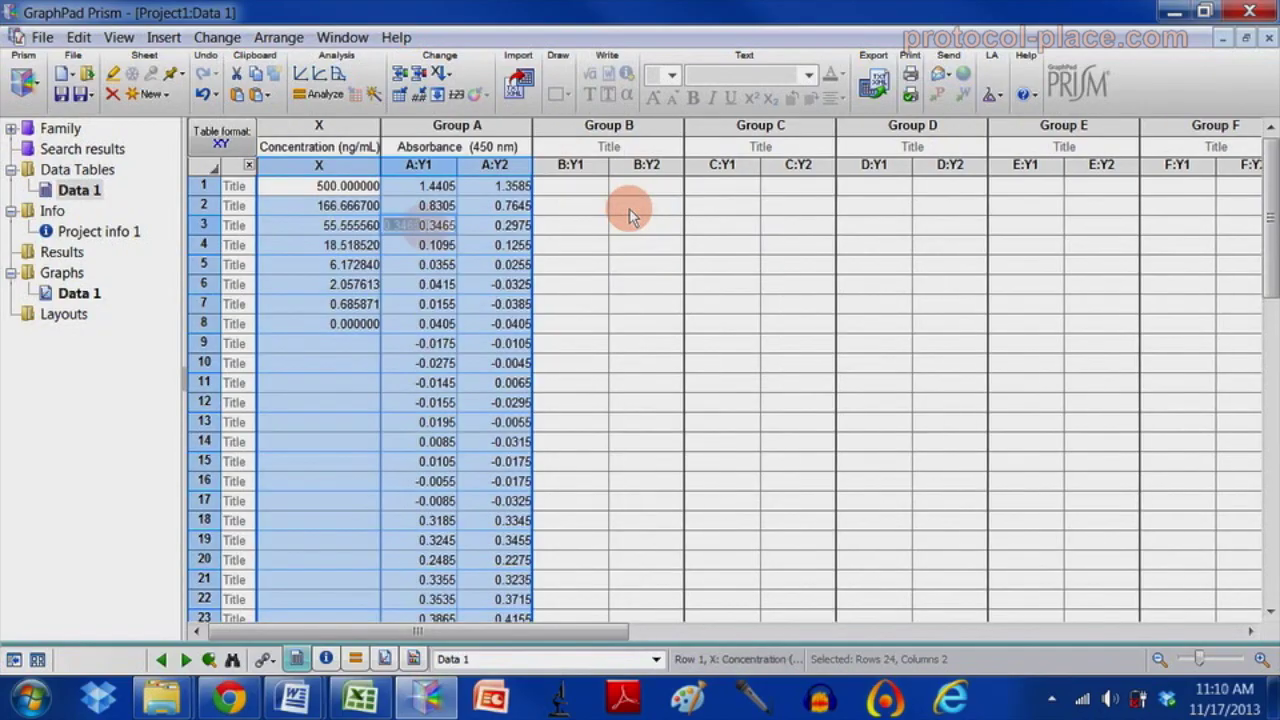
click(367, 350)
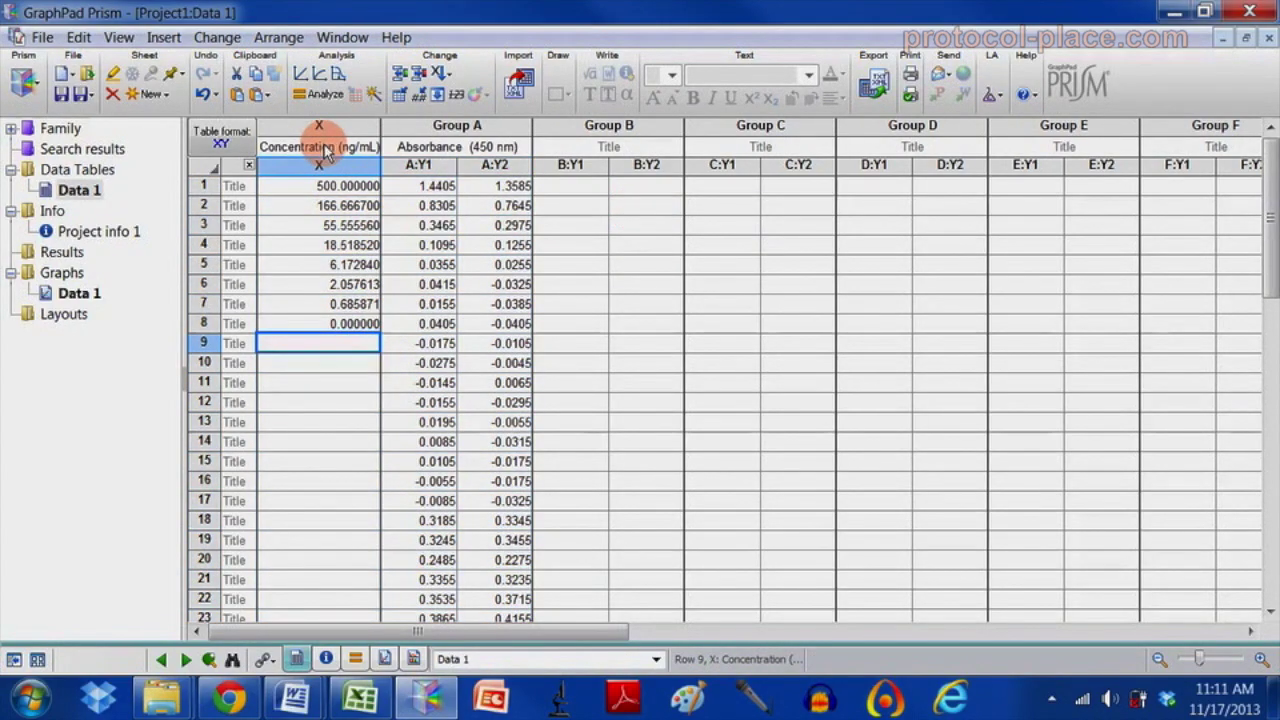
Select the eight standards and the sample absorbances in rows 9–18.
drag(325, 150, 335, 330)
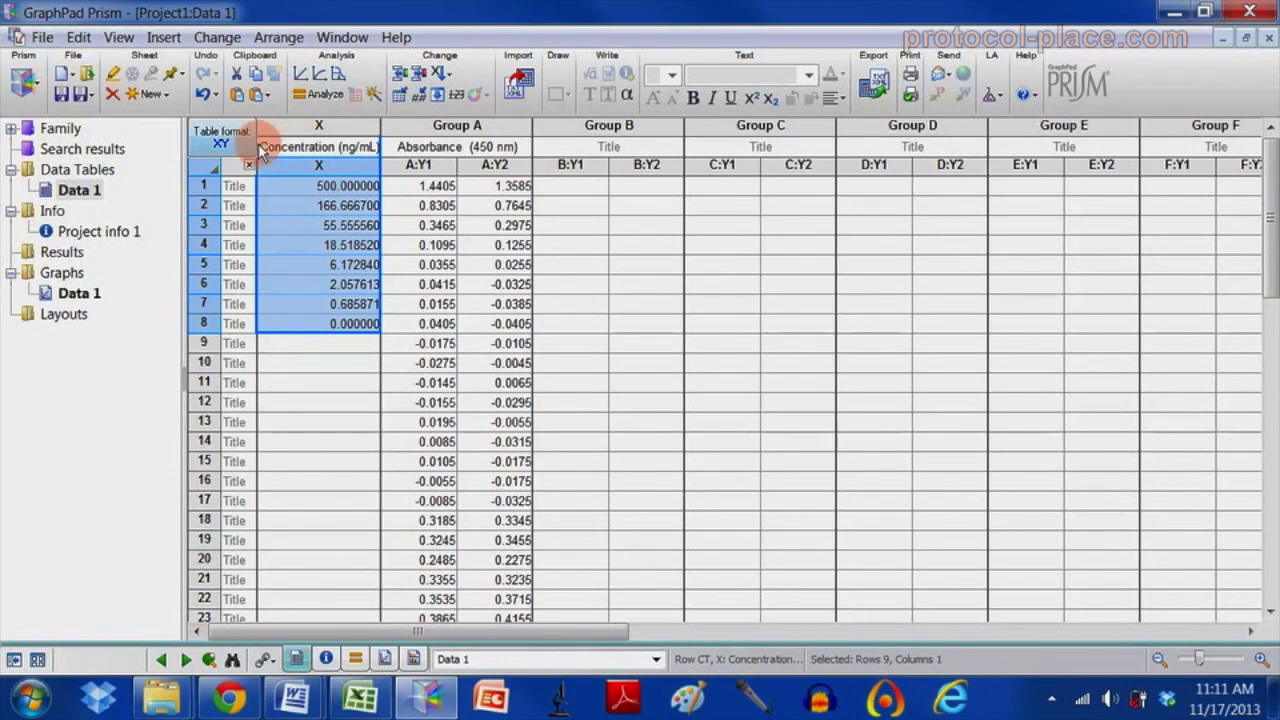
click(425, 146)
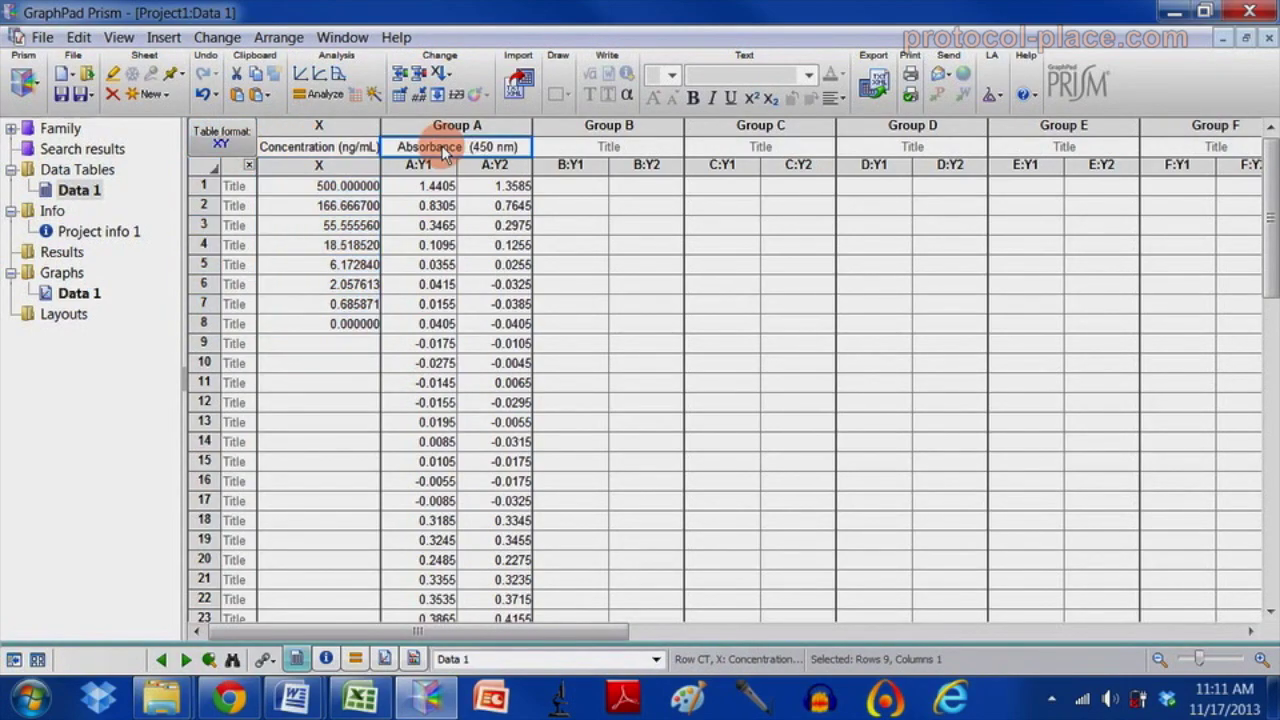
mouse_move(425, 186)
mouse_down()
mouse_move(490, 210)
mouse_move(510, 325)
mouse_move(468, 325)
mouse_up()
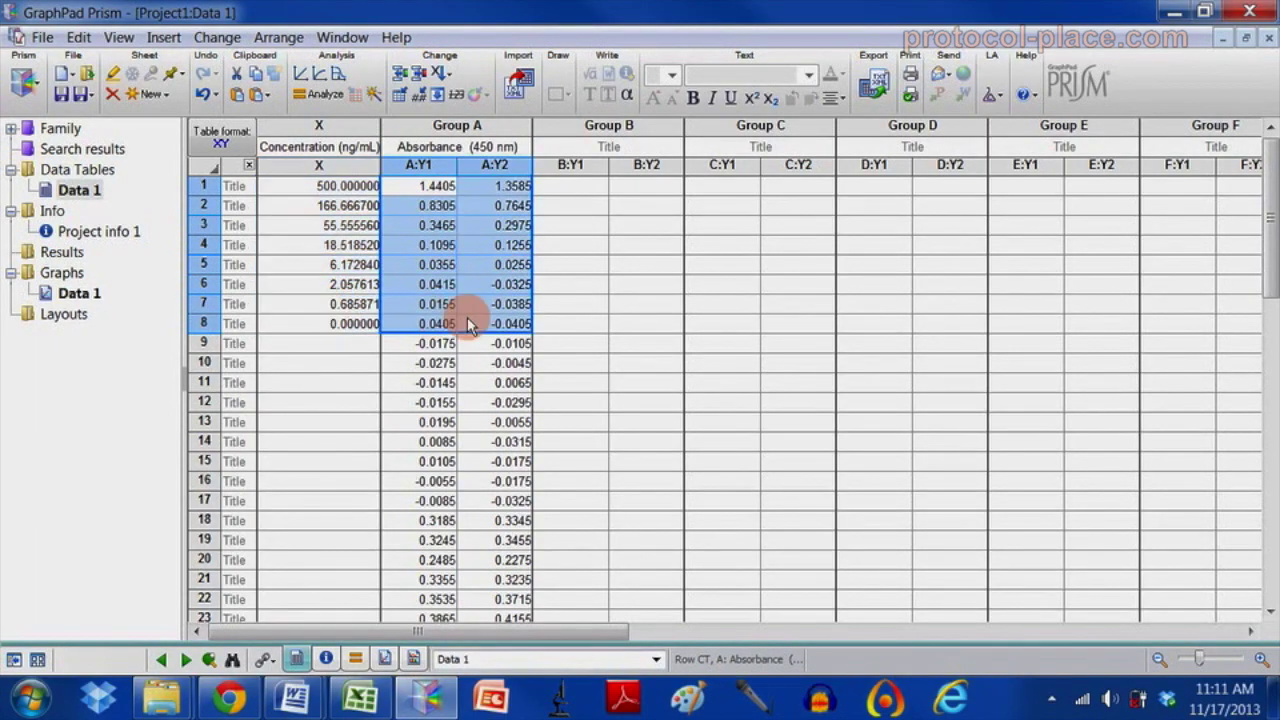
mouse_move(430, 345)
mouse_down()
mouse_move(485, 430)
mouse_move(510, 530)
mouse_up()
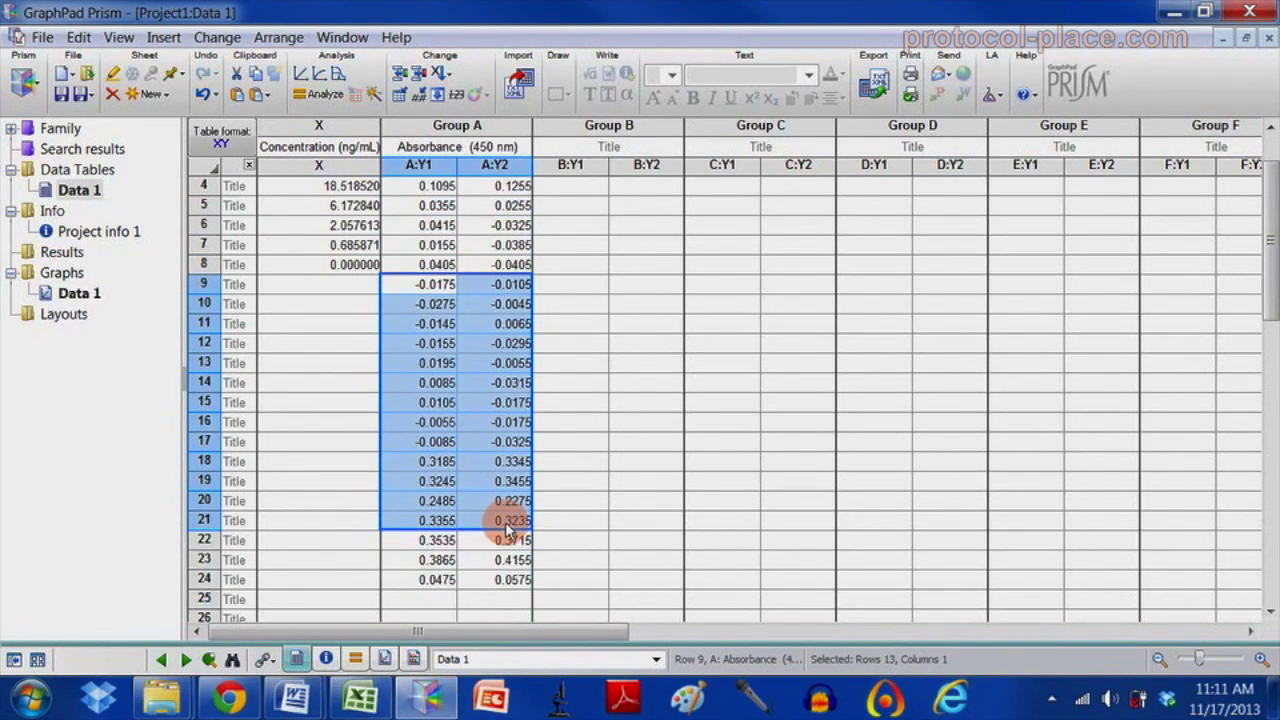
mouse_move(510, 530)
mouse_down()
mouse_move(442, 285)
mouse_move(510, 461)
mouse_move(512, 580)
mouse_up()
scroll(500, 500, up, 1)
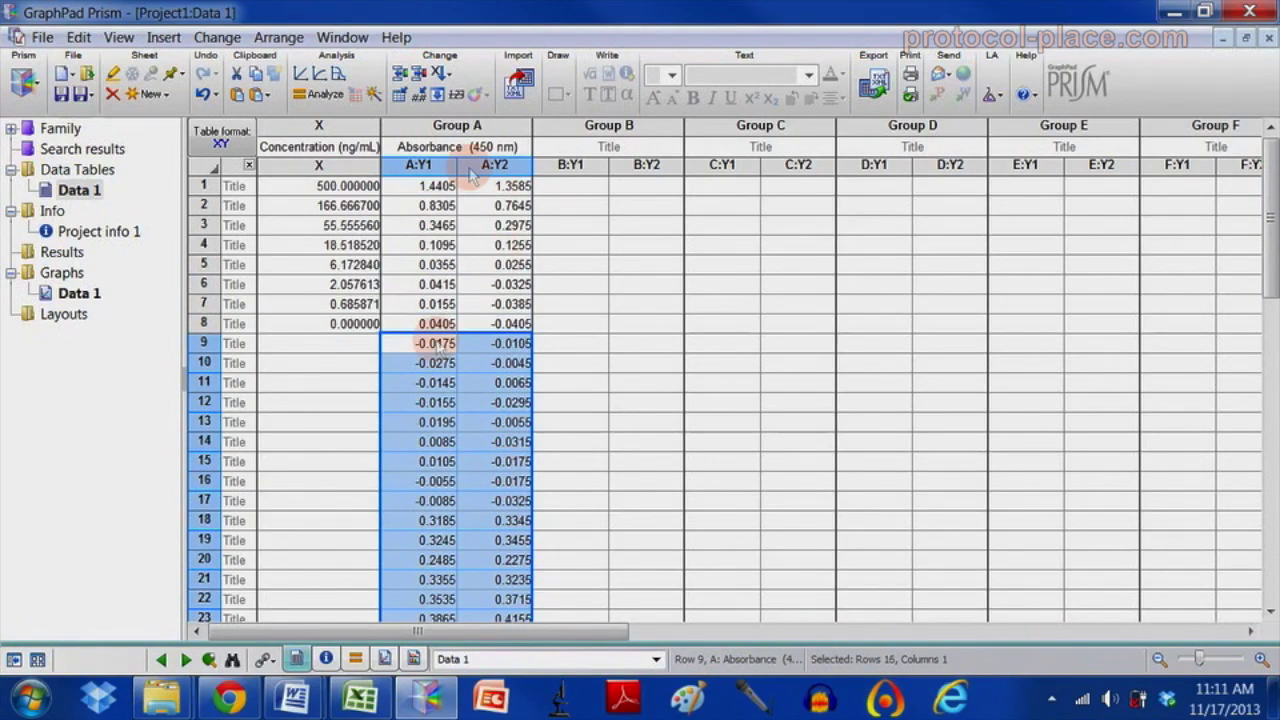
click(82, 296)
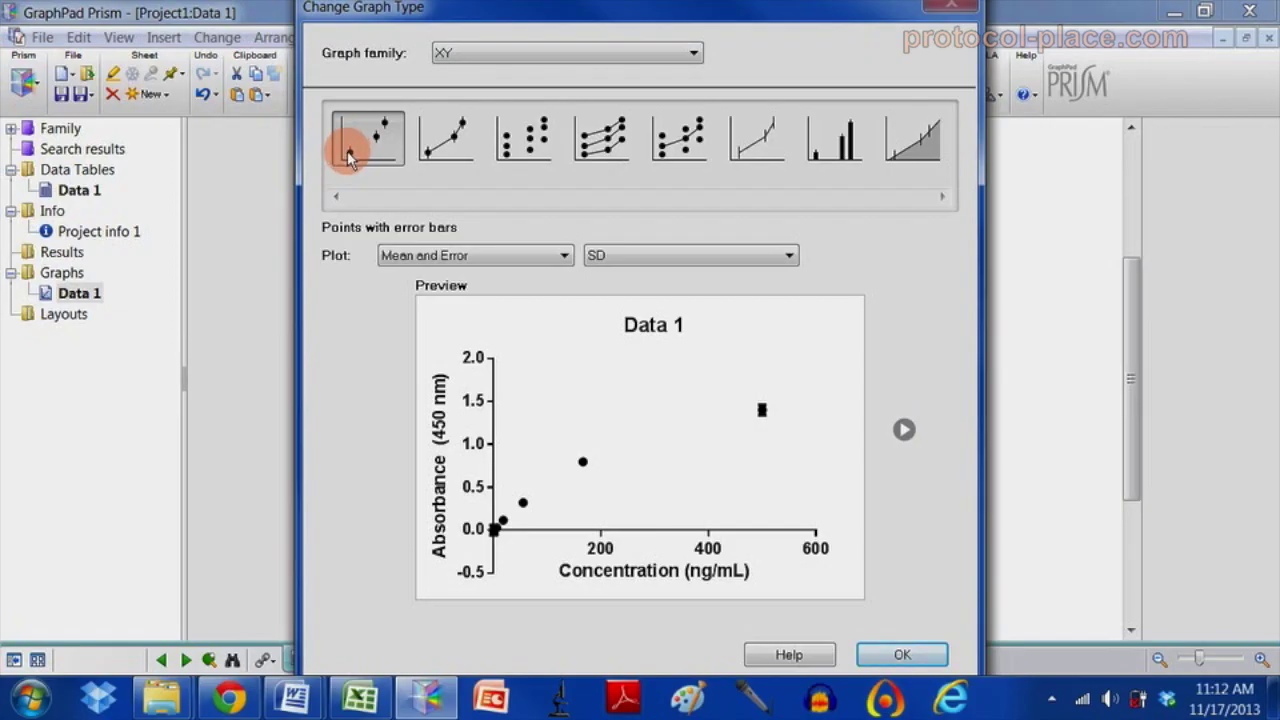
Keep the mean-with-SD-error-bars graph type and enlarge the Data 1 graph.
click(880, 652)
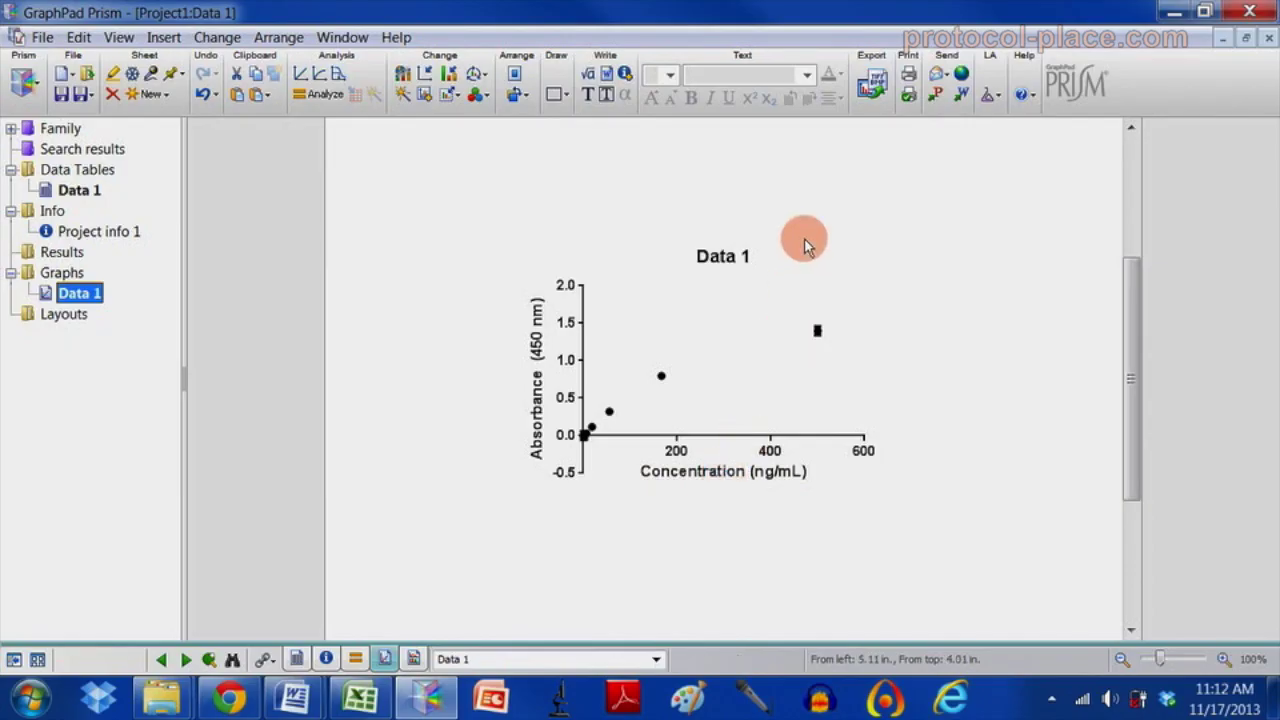
click(1223, 660)
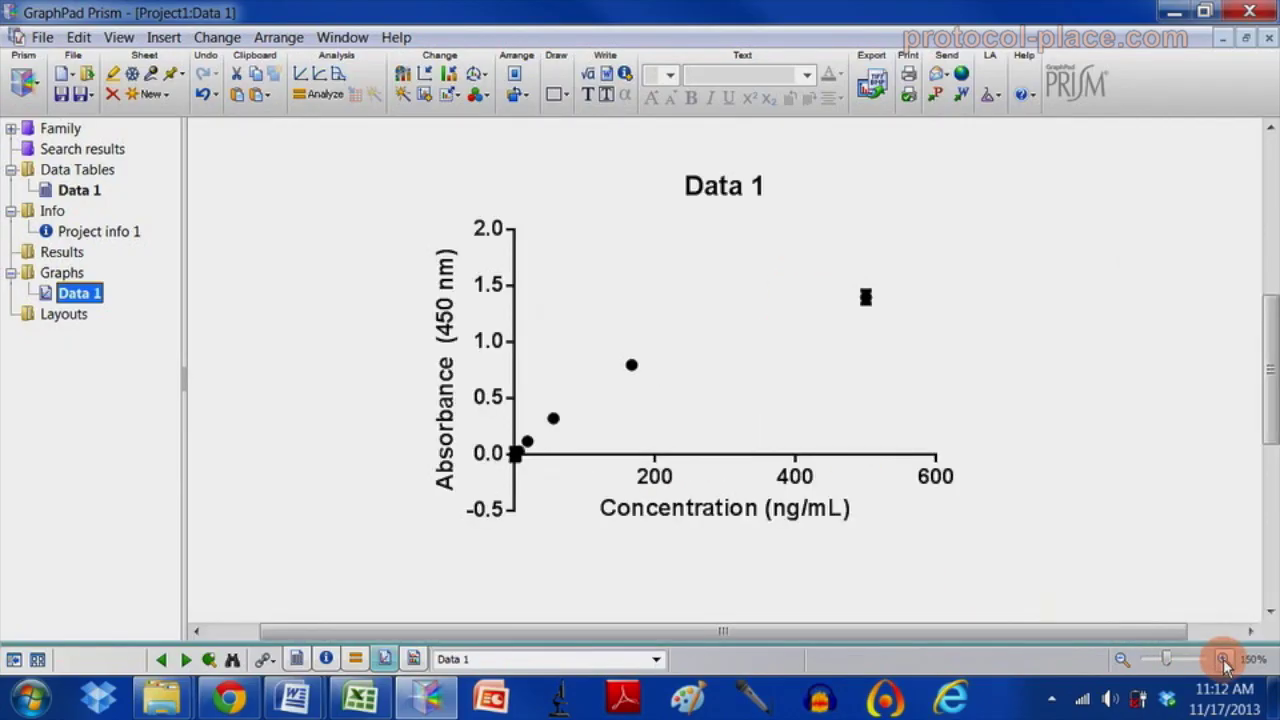
Review the straight-line model's equation details, cancel, and restart Interpolate a Standard Curve.
click(910, 513)
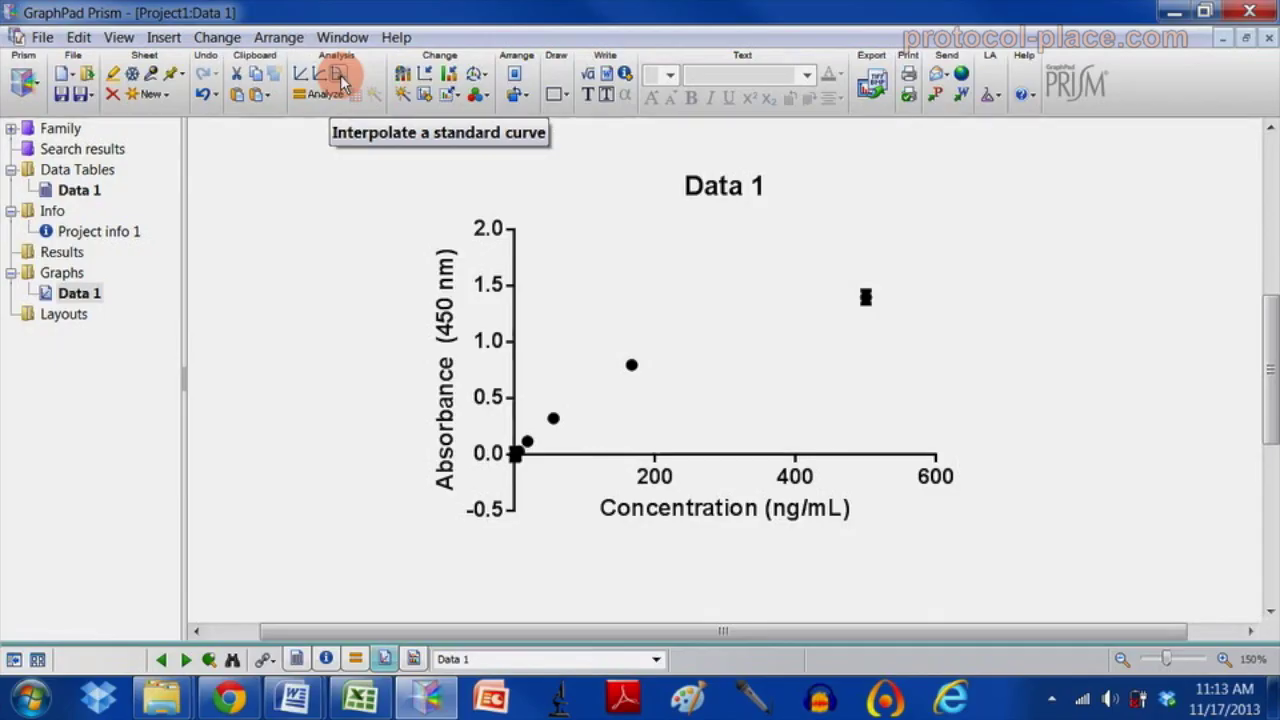
click(340, 78)
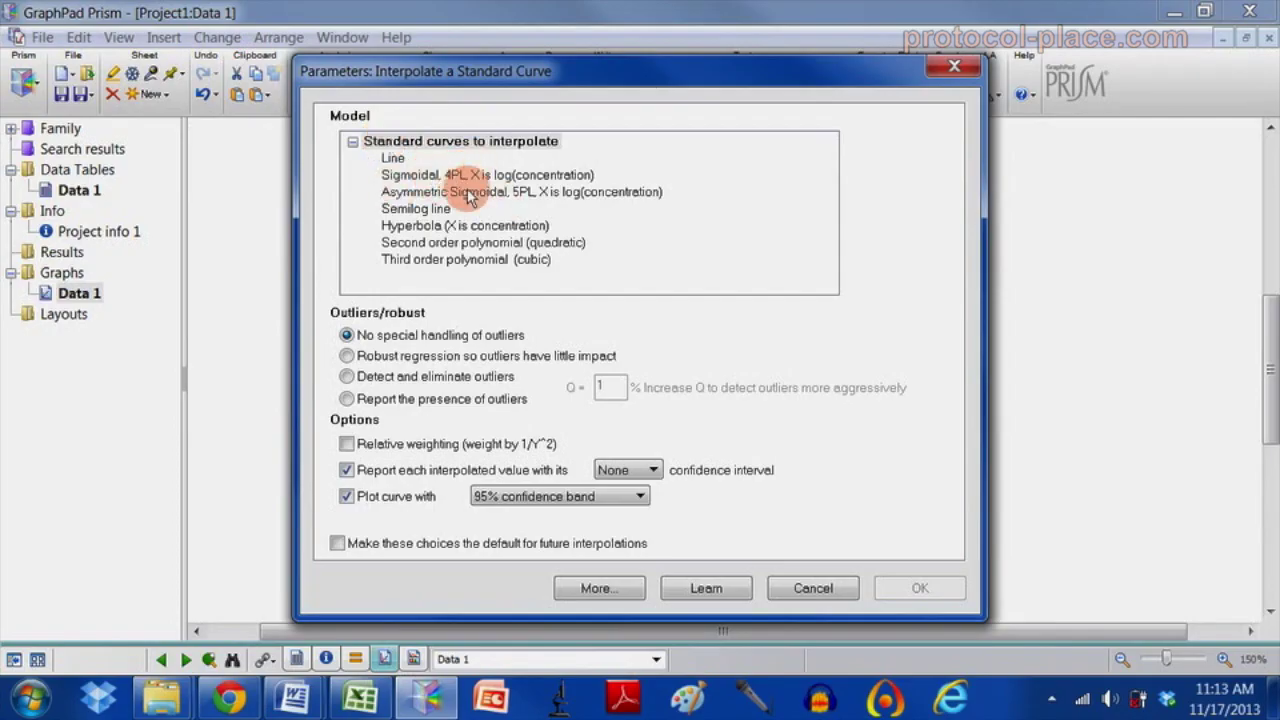
click(406, 160)
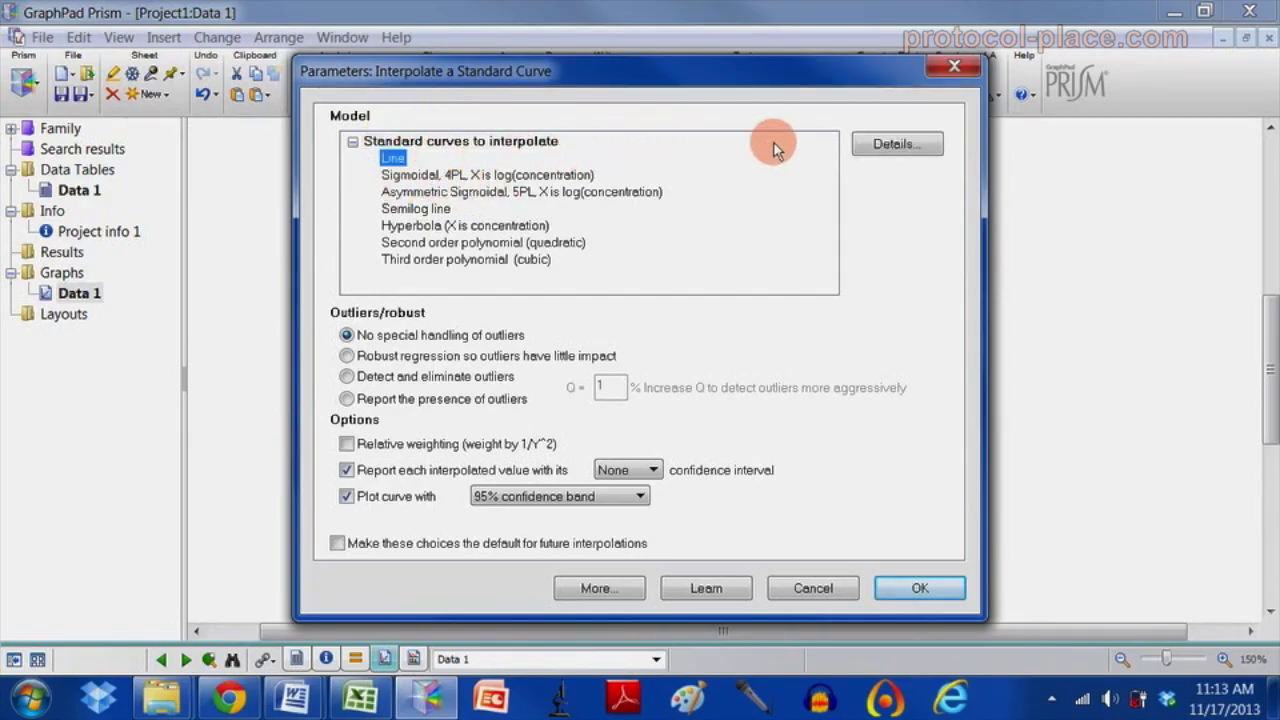
click(890, 144)
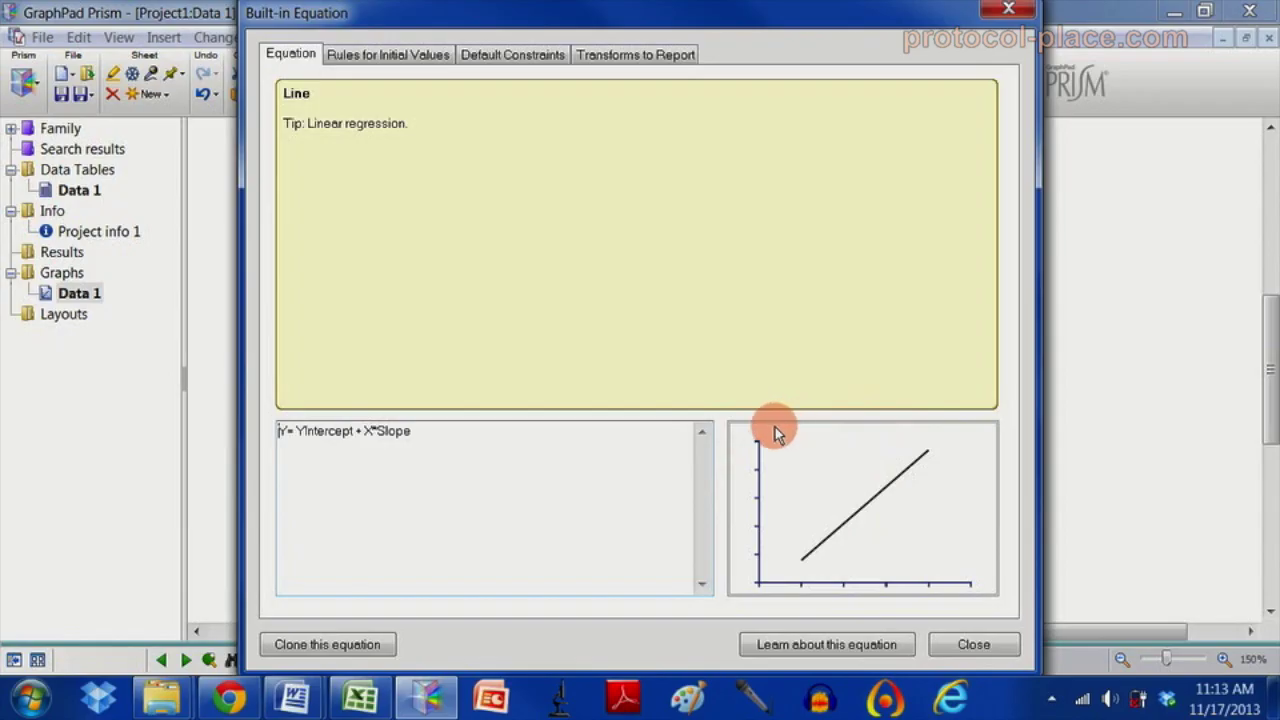
click(418, 52)
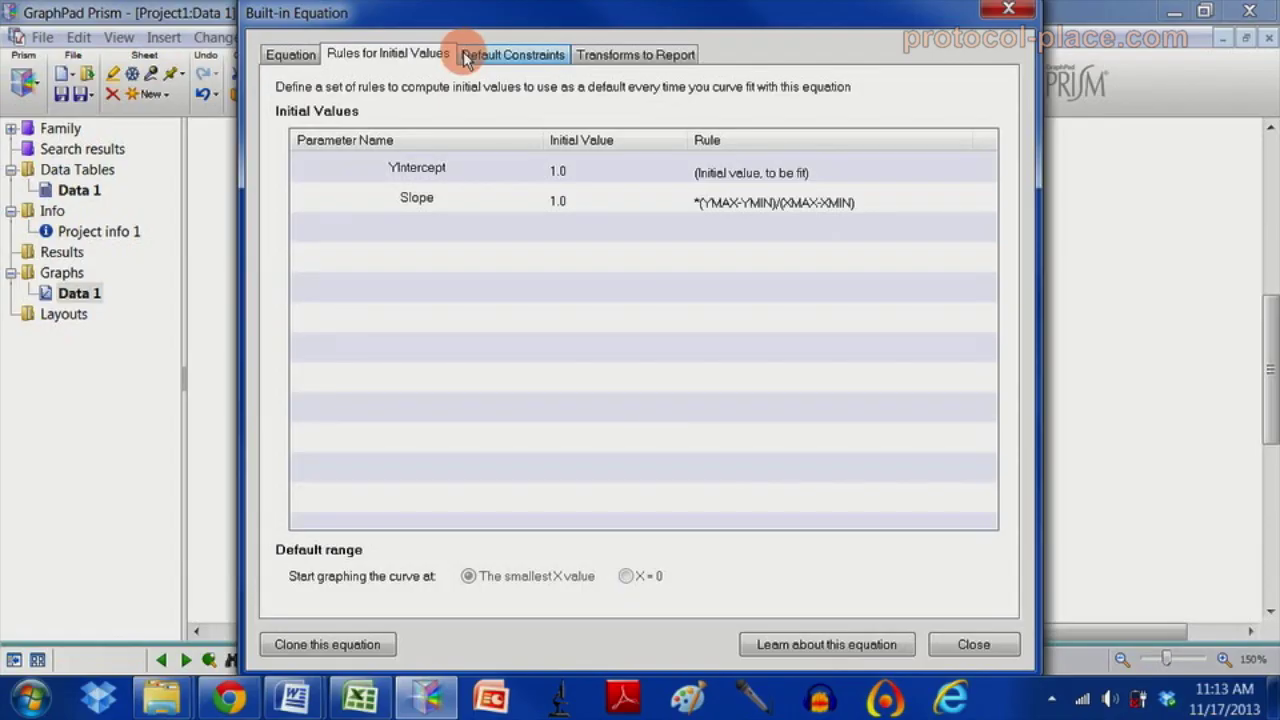
click(937, 645)
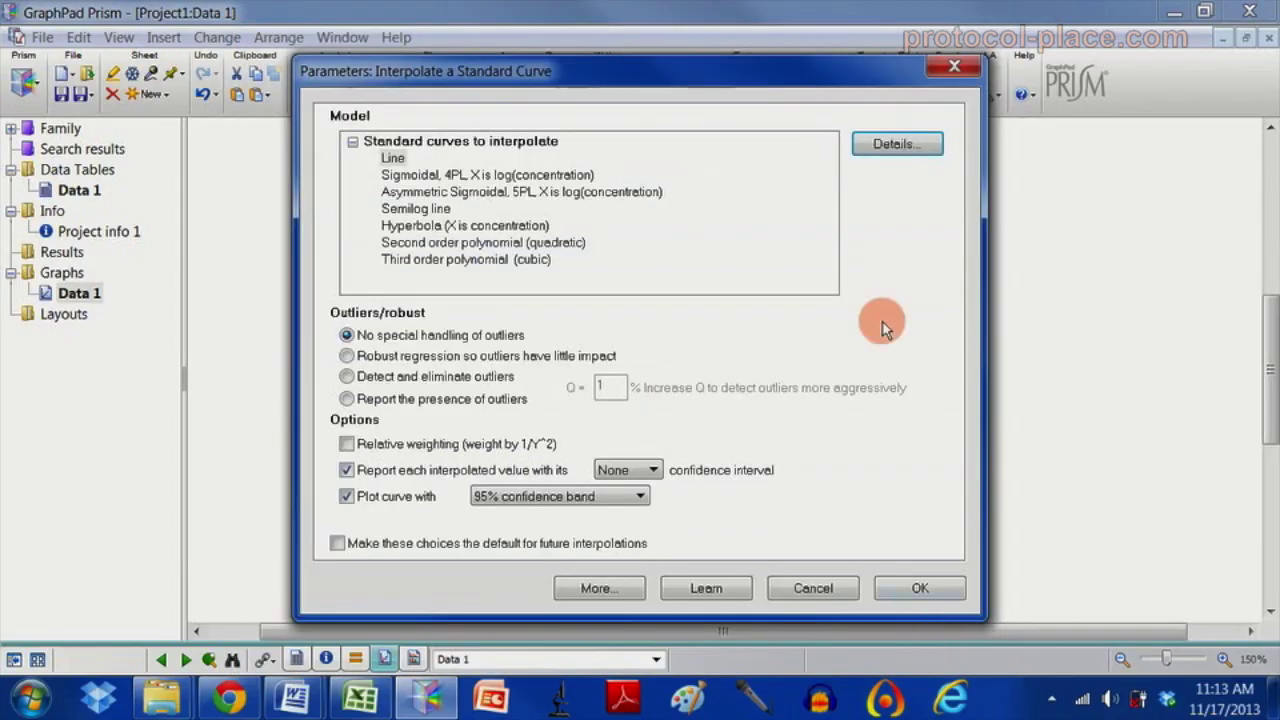
click(967, 78)
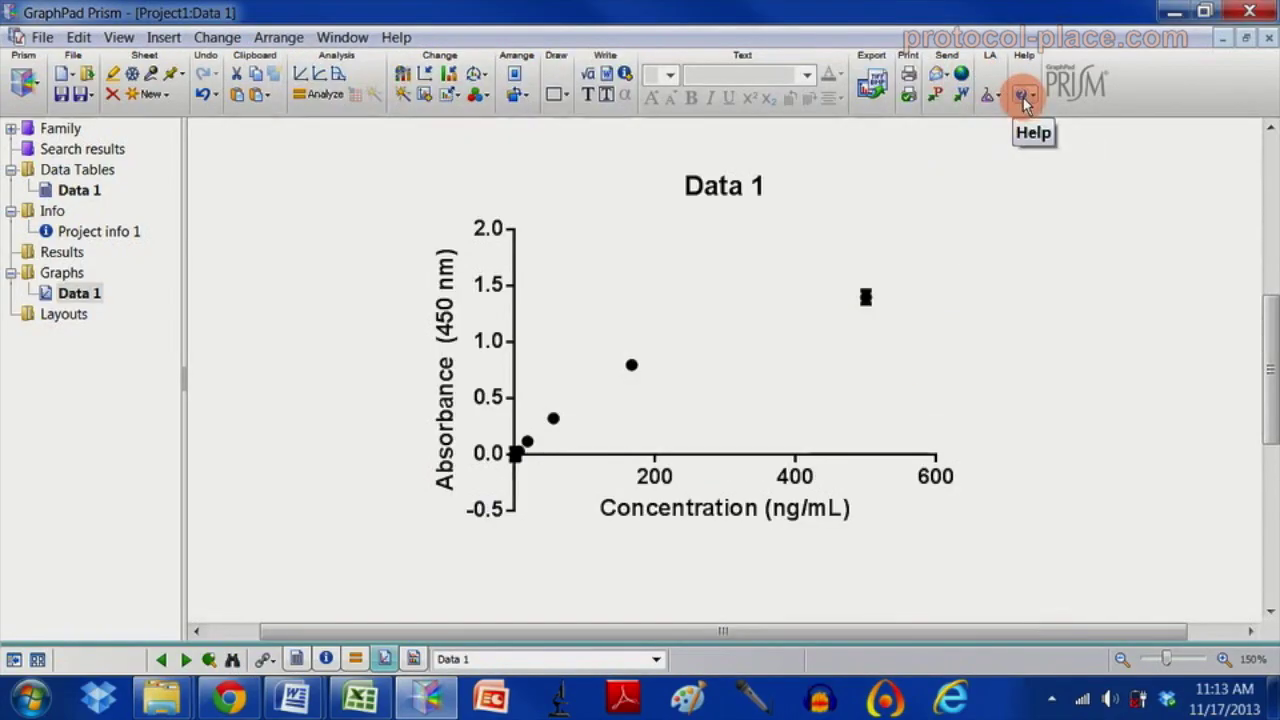
click(338, 76)
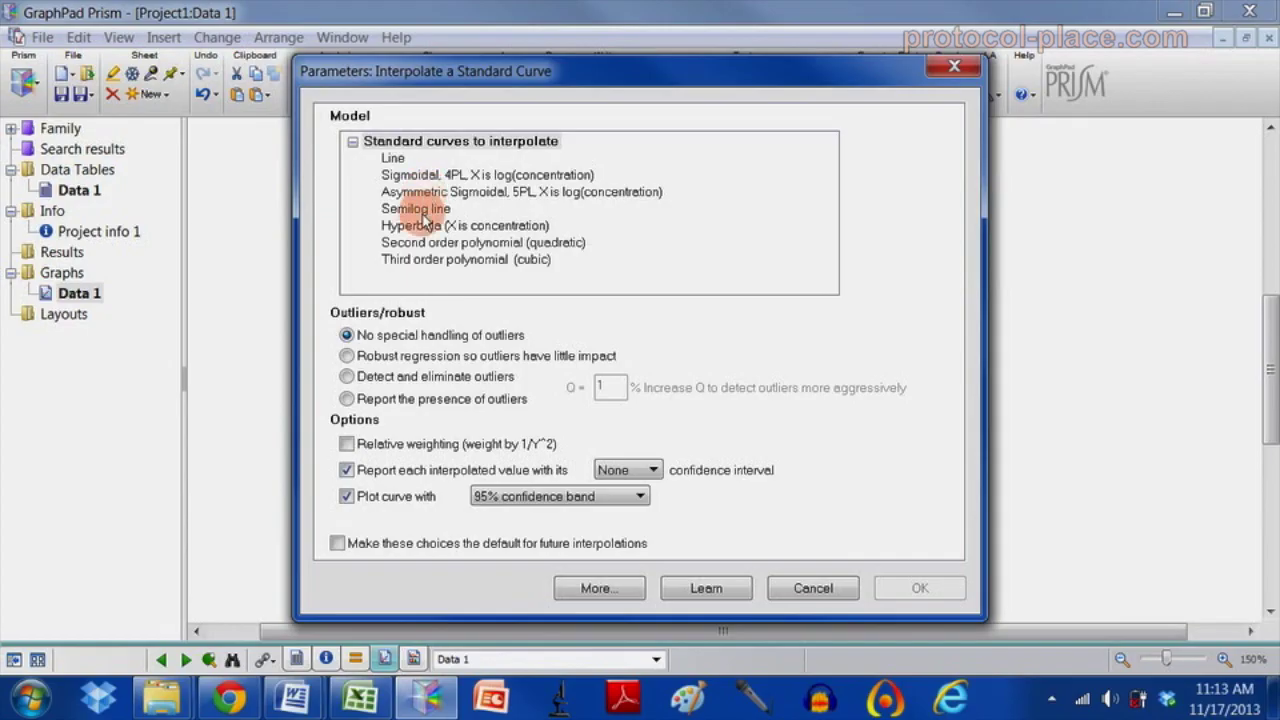
Run the interpolation with a second order polynomial and no confidence interval.
click(428, 245)
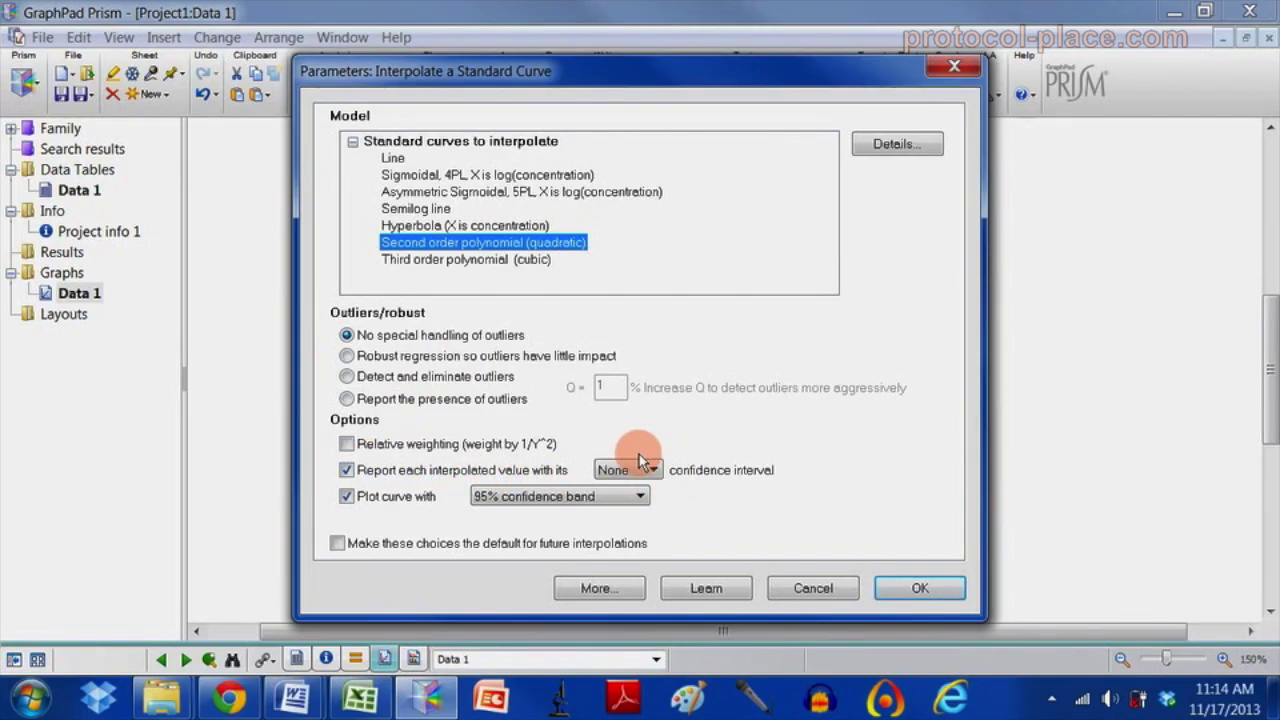
click(605, 469)
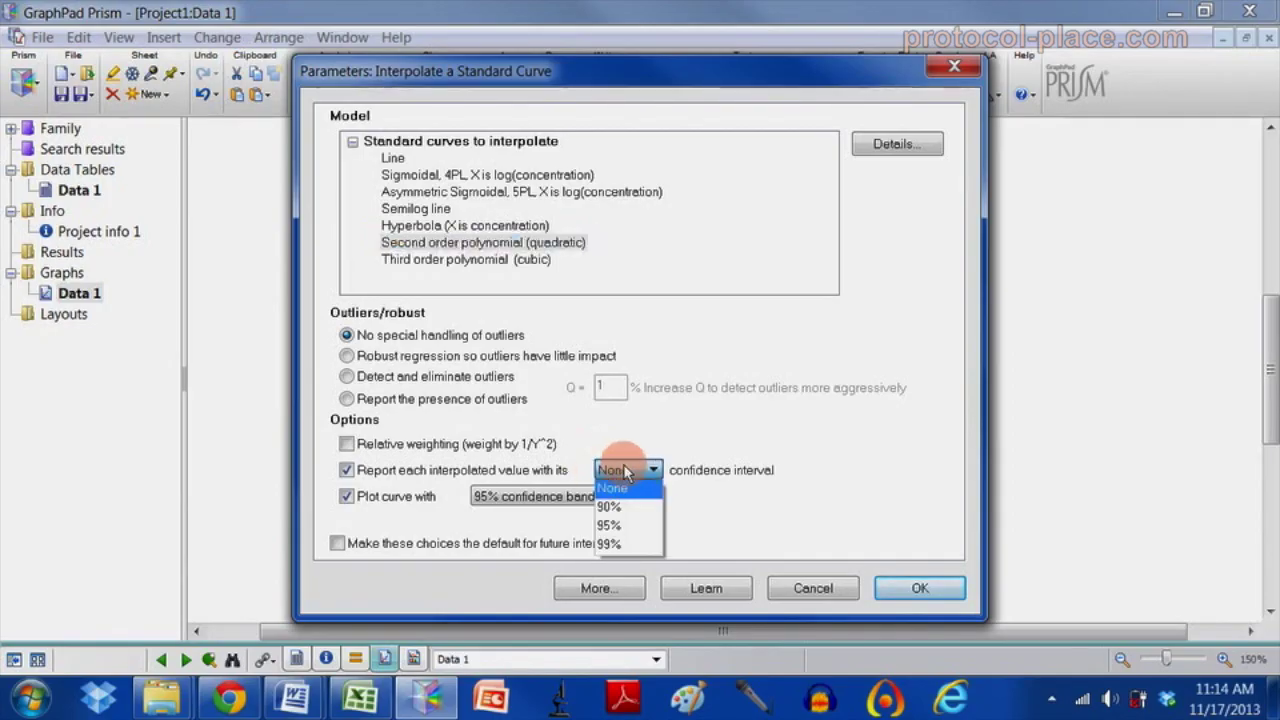
click(678, 460)
click(631, 474)
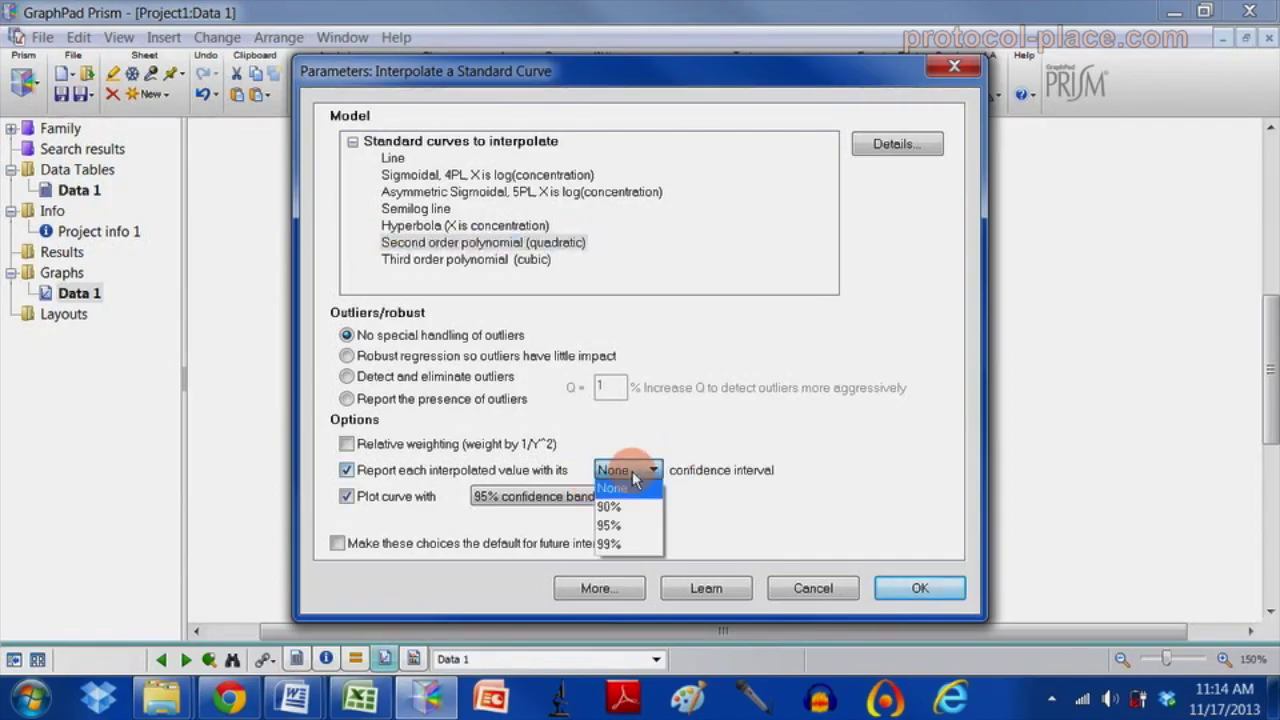
click(632, 478)
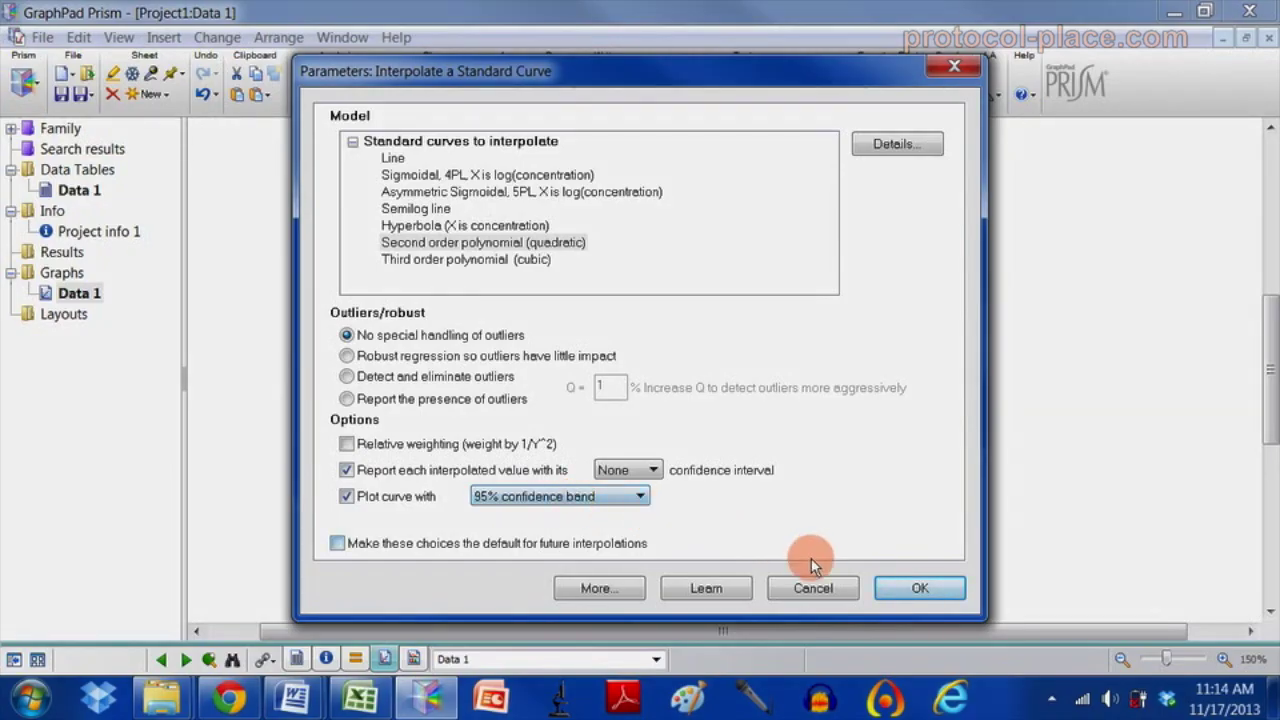
click(889, 582)
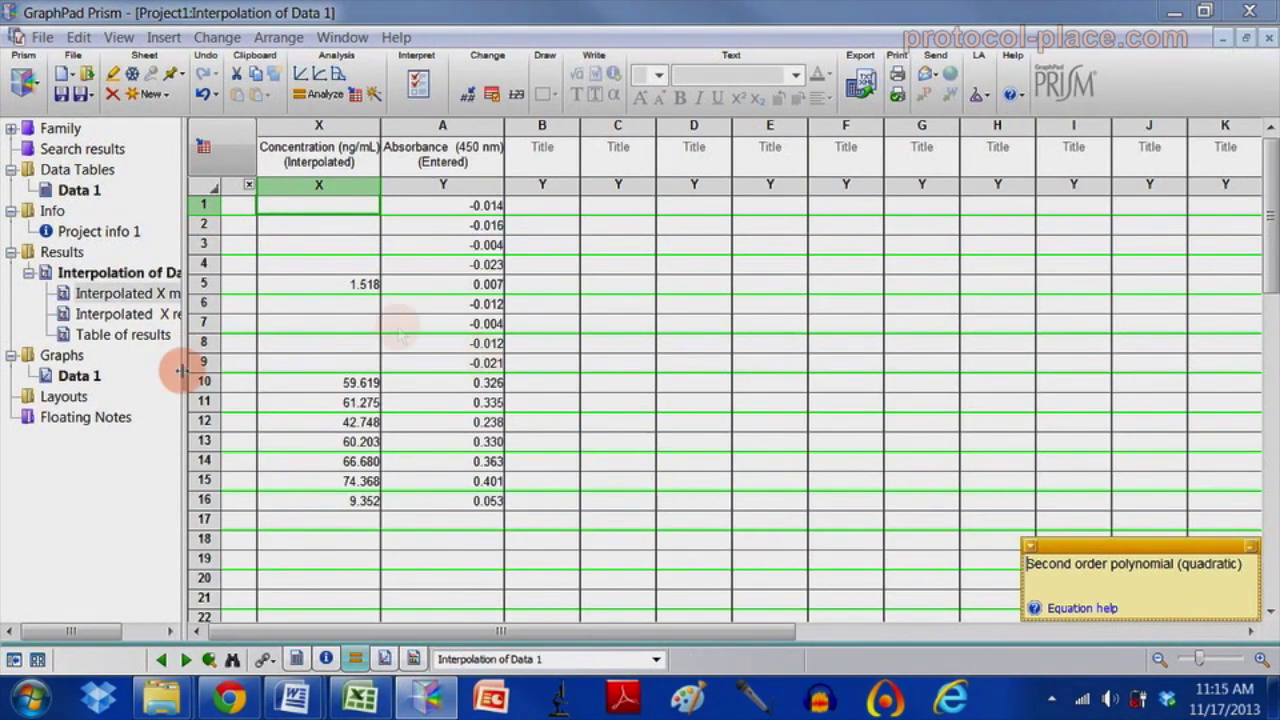
Widen the navigator and review interpolated X means, replicates, and the results table.
drag(271, 383, 287, 383)
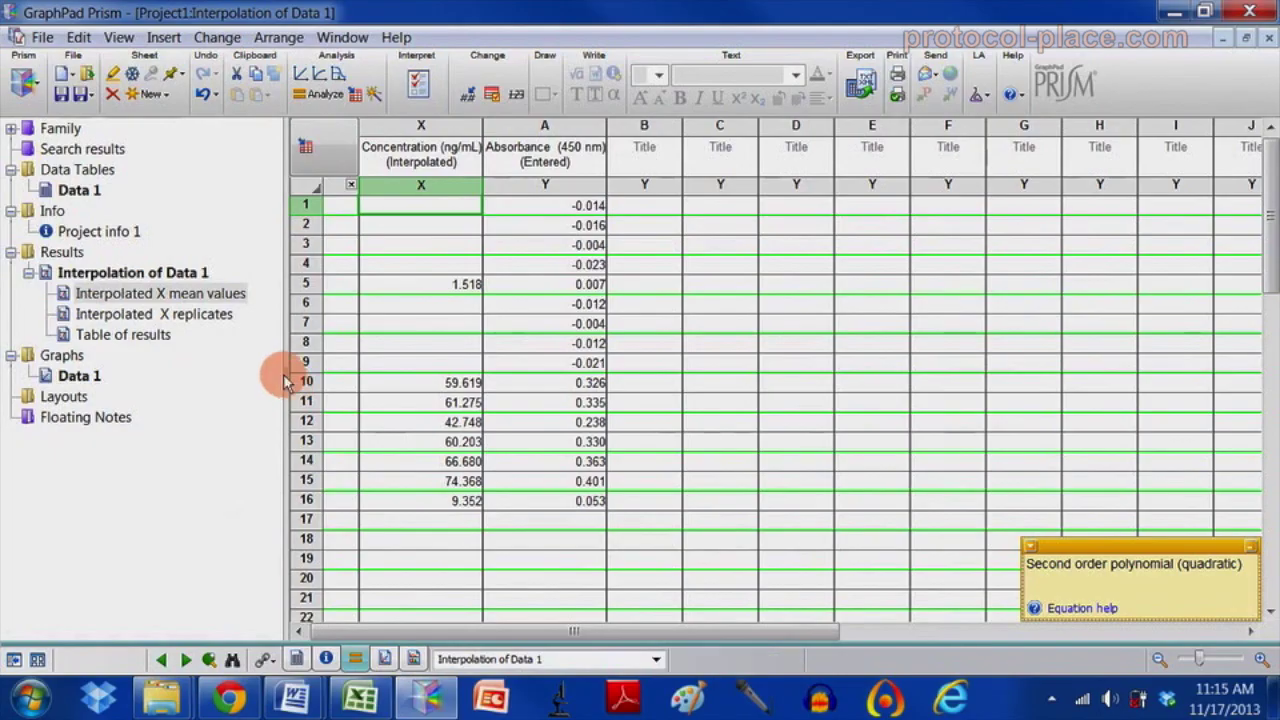
mouse_move(160, 293)
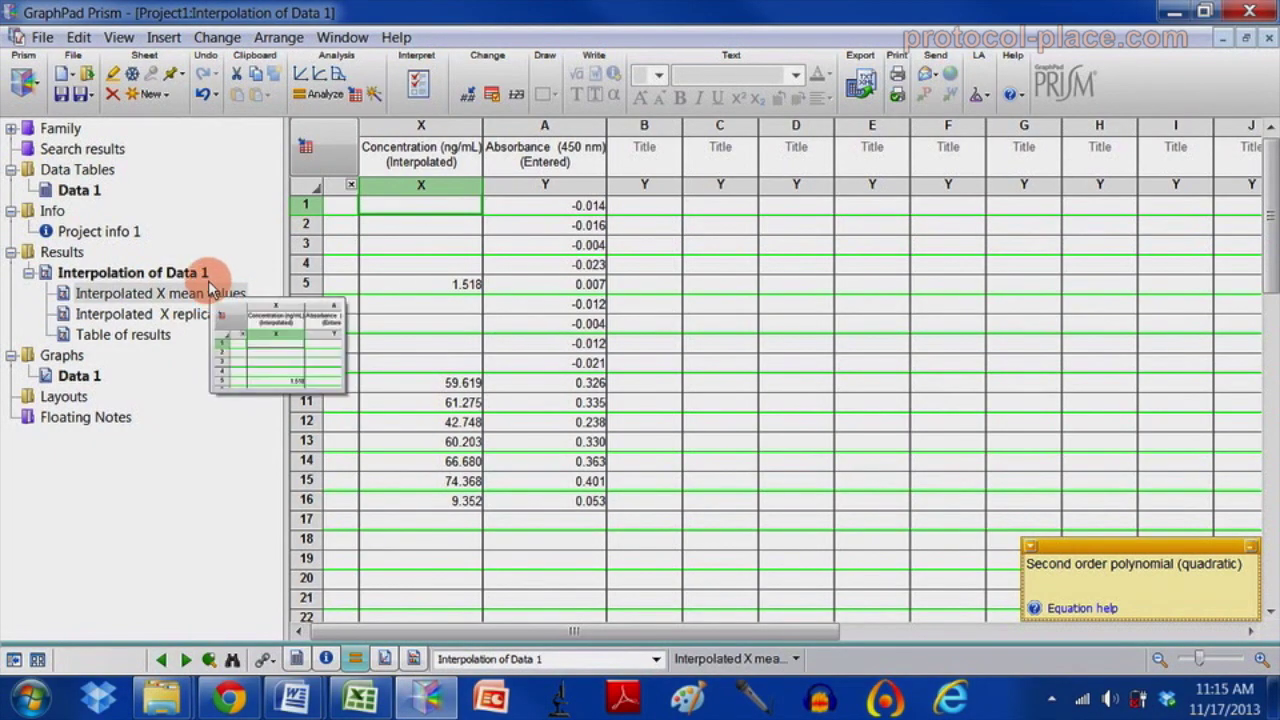
click(210, 290)
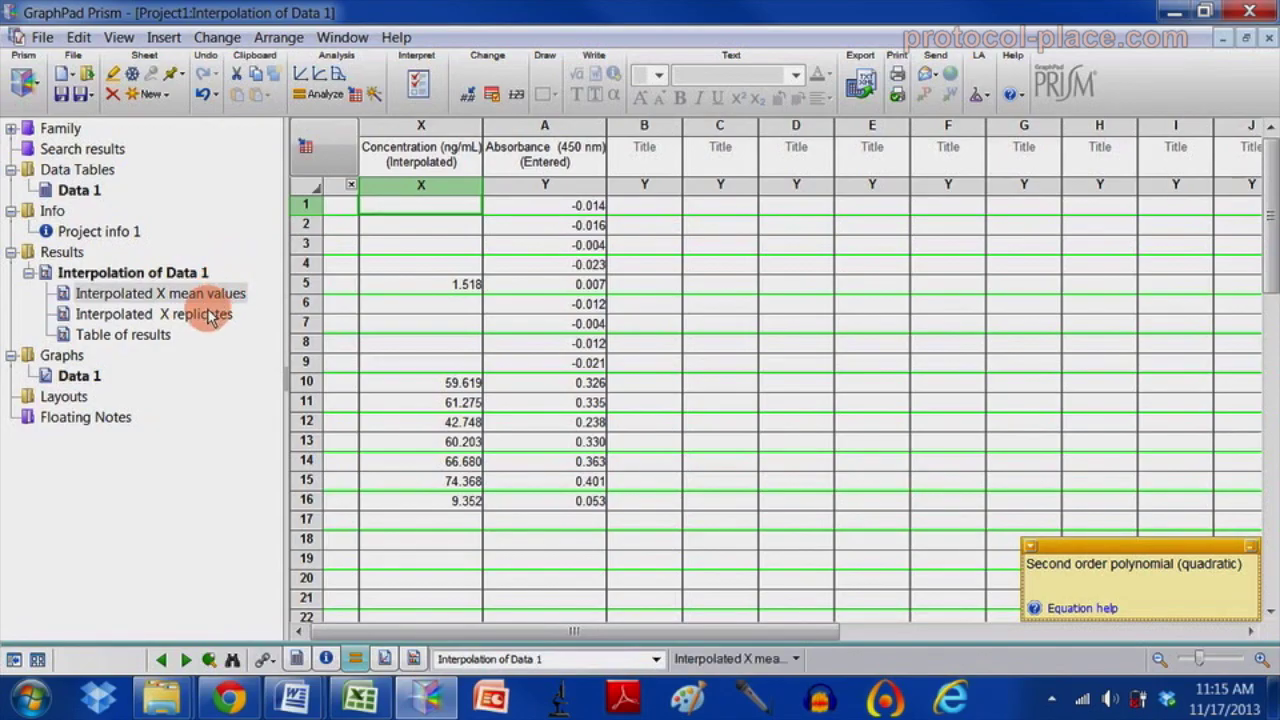
click(213, 296)
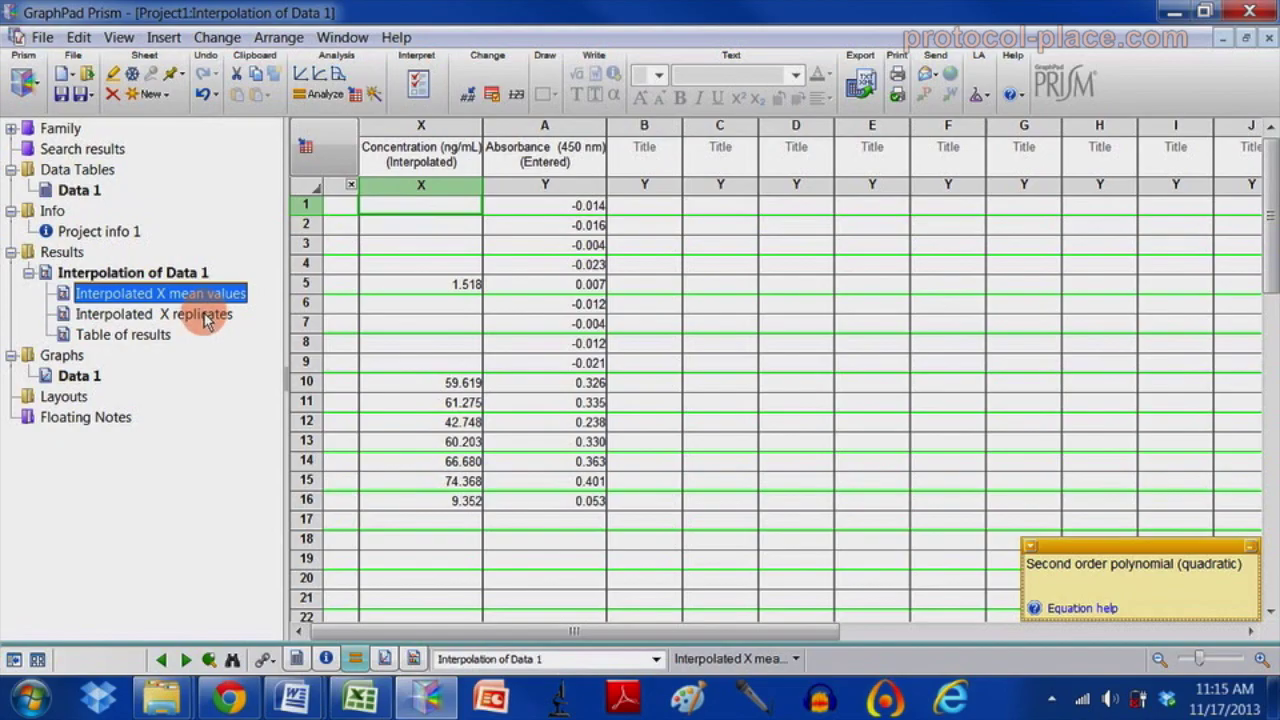
click(205, 316)
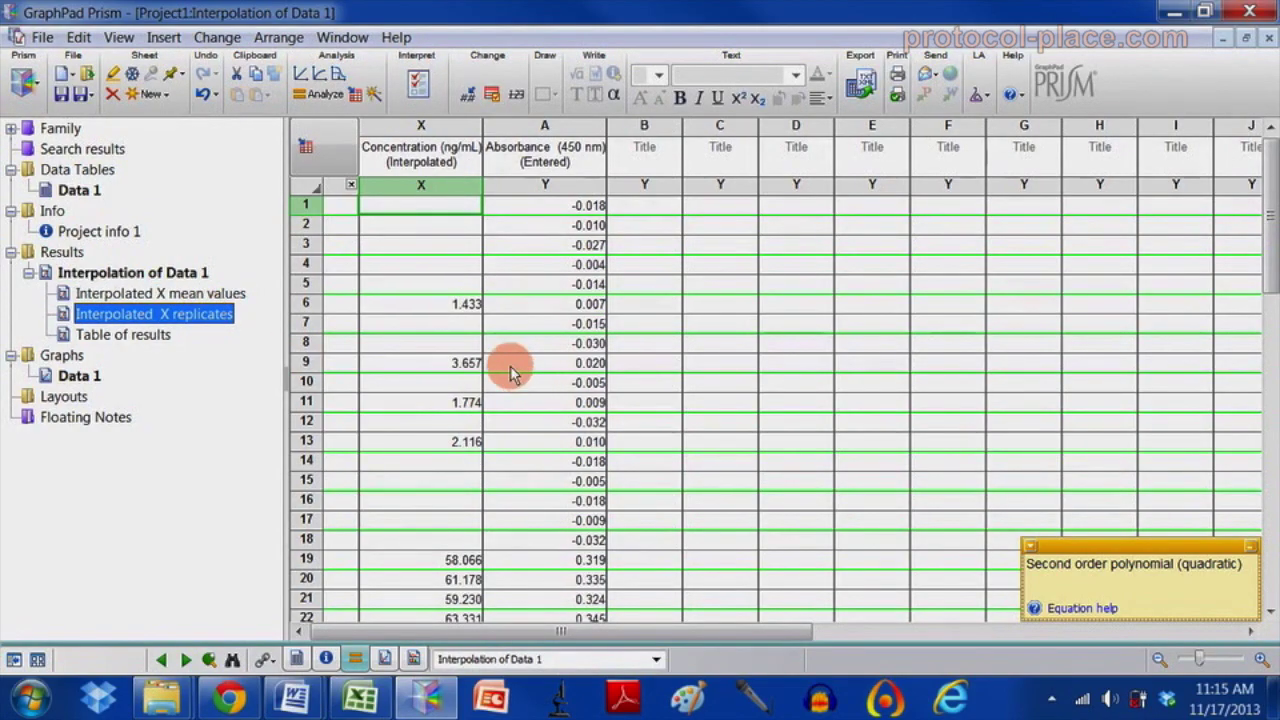
click(118, 337)
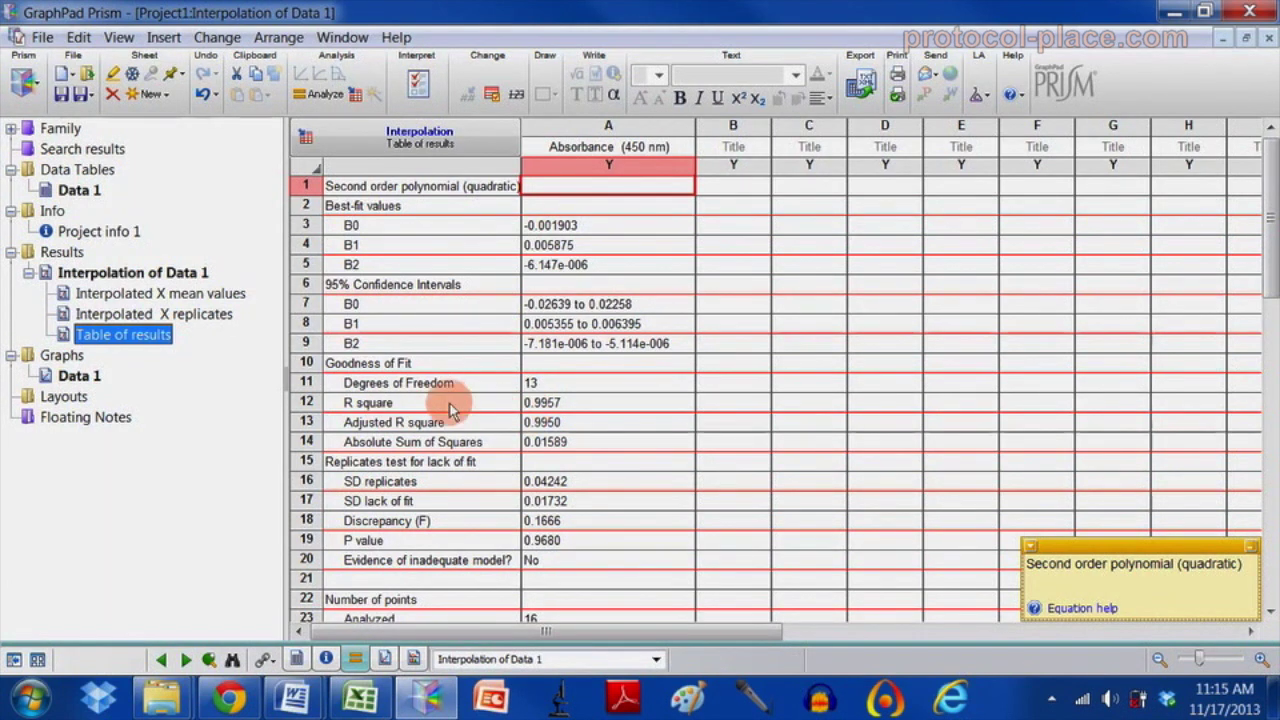
View the Data 1 graph enlarged with its quadratic curve and confidence bands.
click(81, 382)
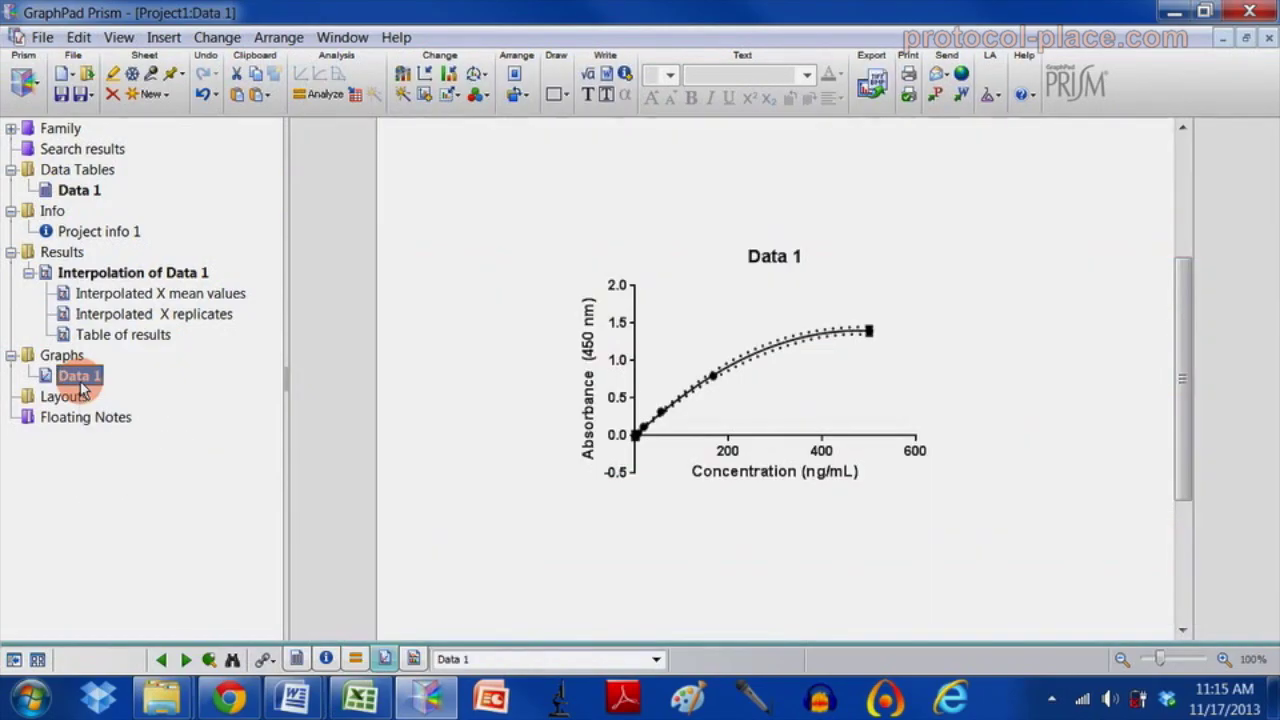
click(1223, 659)
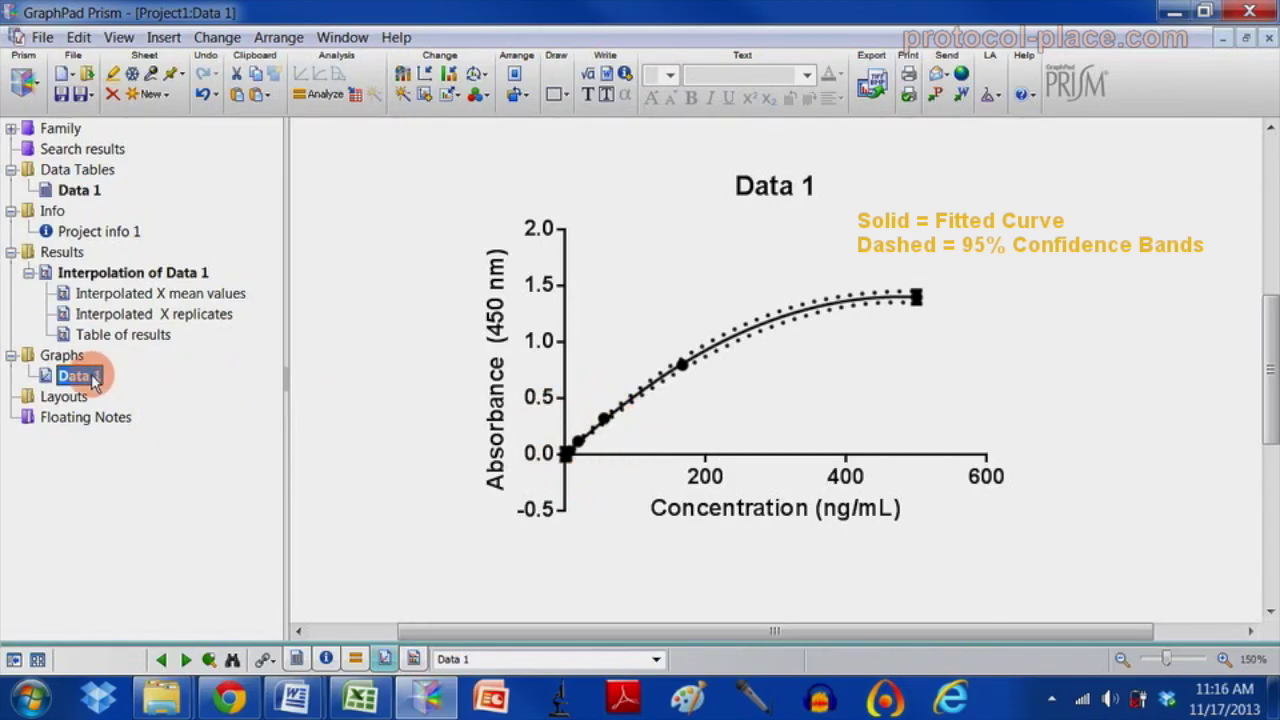
mouse_move(80, 376)
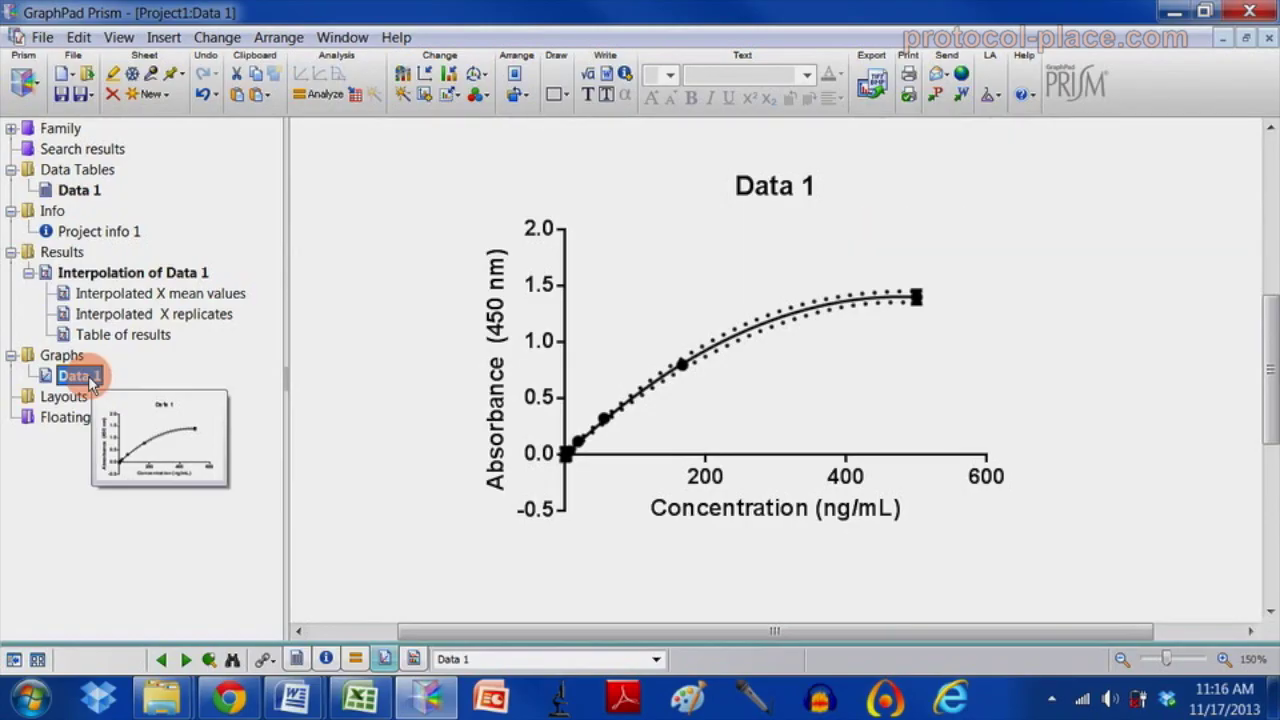
right_click(91, 383)
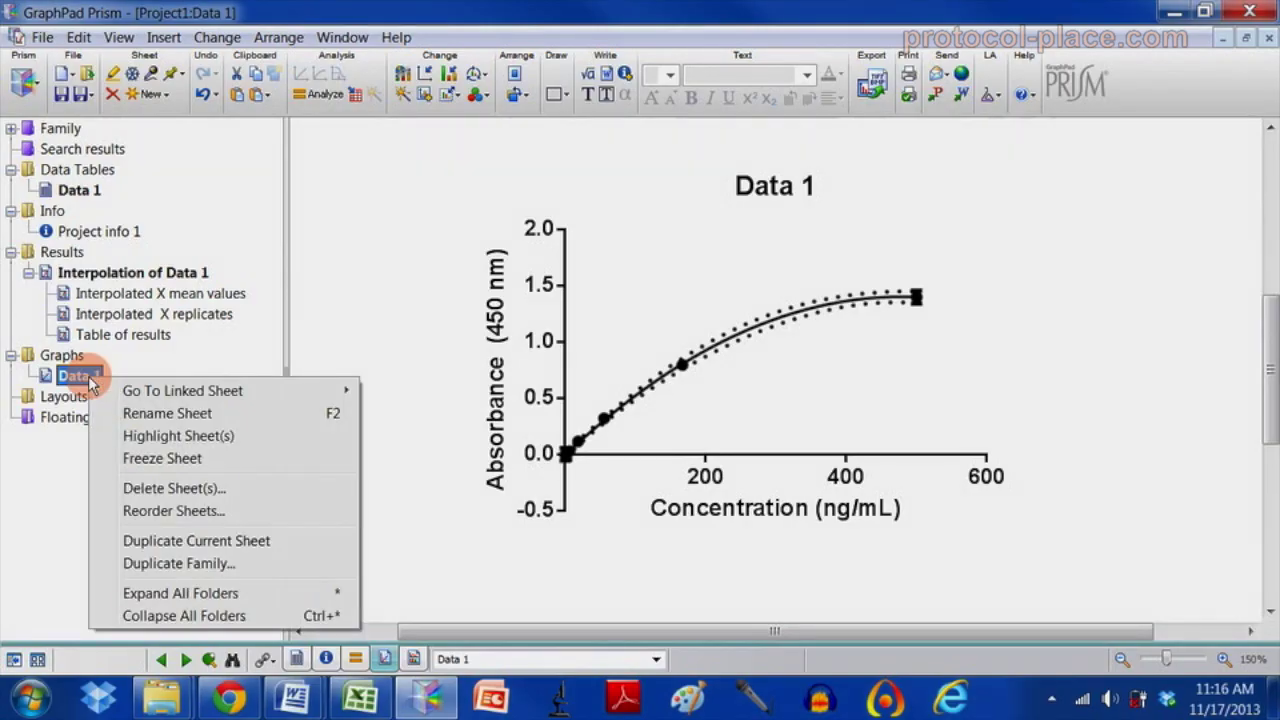
Duplicate the Data 1 graph and compare the copy with the original.
click(145, 542)
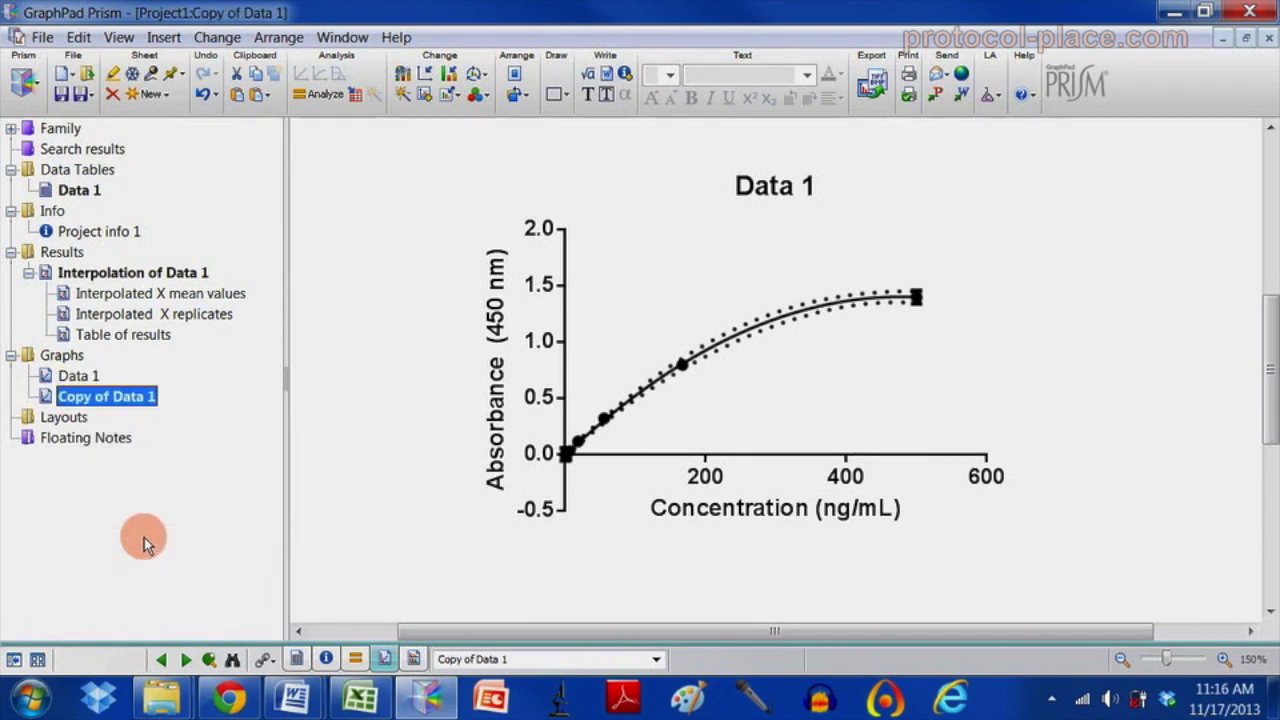
click(74, 376)
click(88, 398)
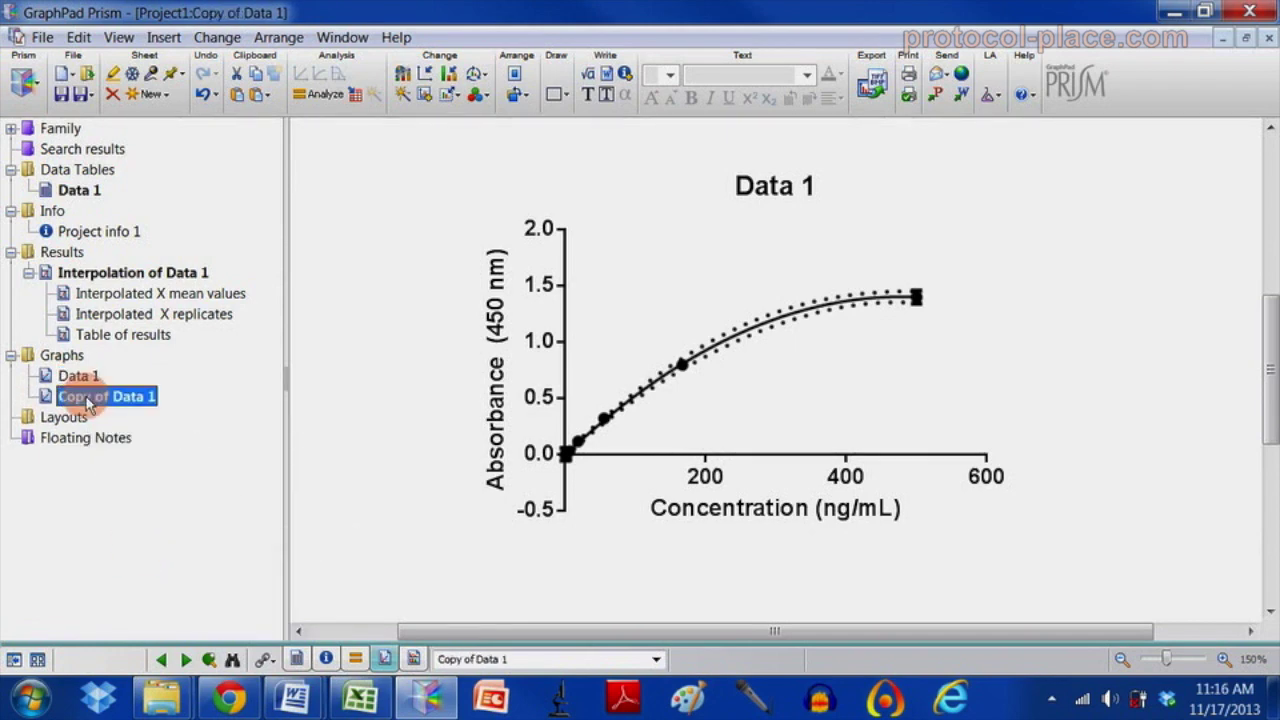
click(82, 377)
click(88, 398)
Set the copied graph's left Y axis range to 0–0.5.
click(565, 286)
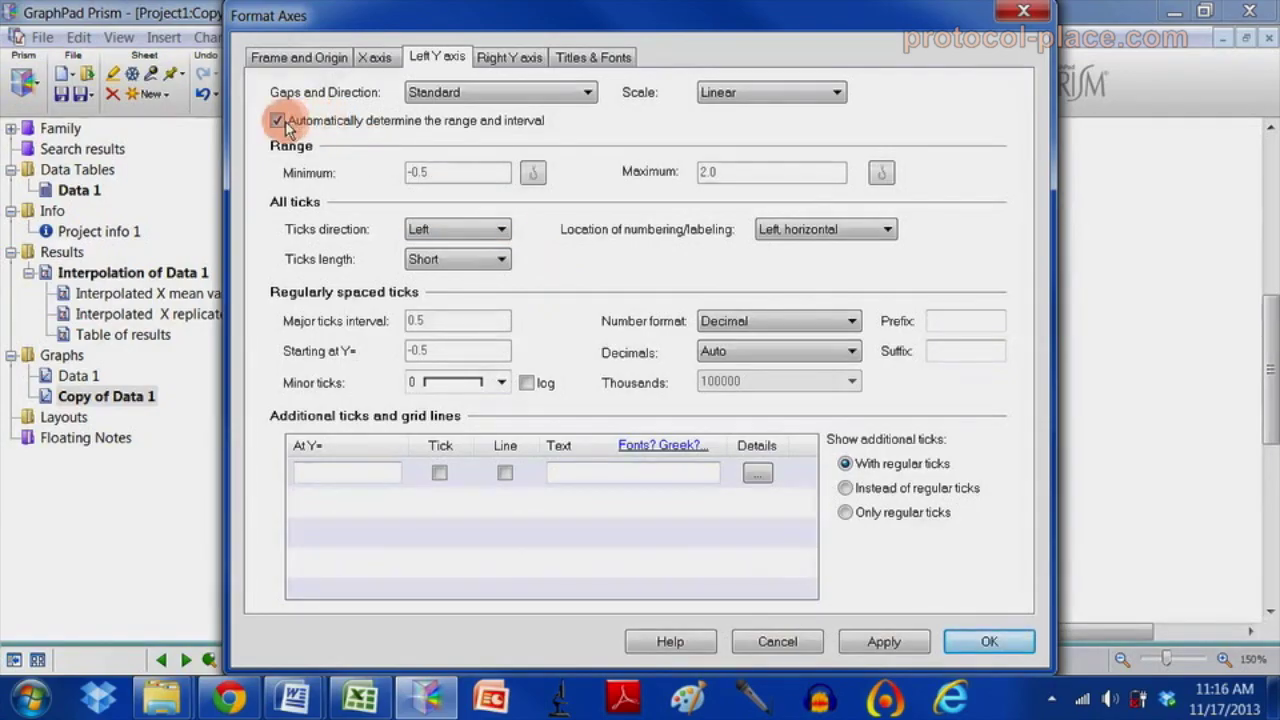
click(277, 121)
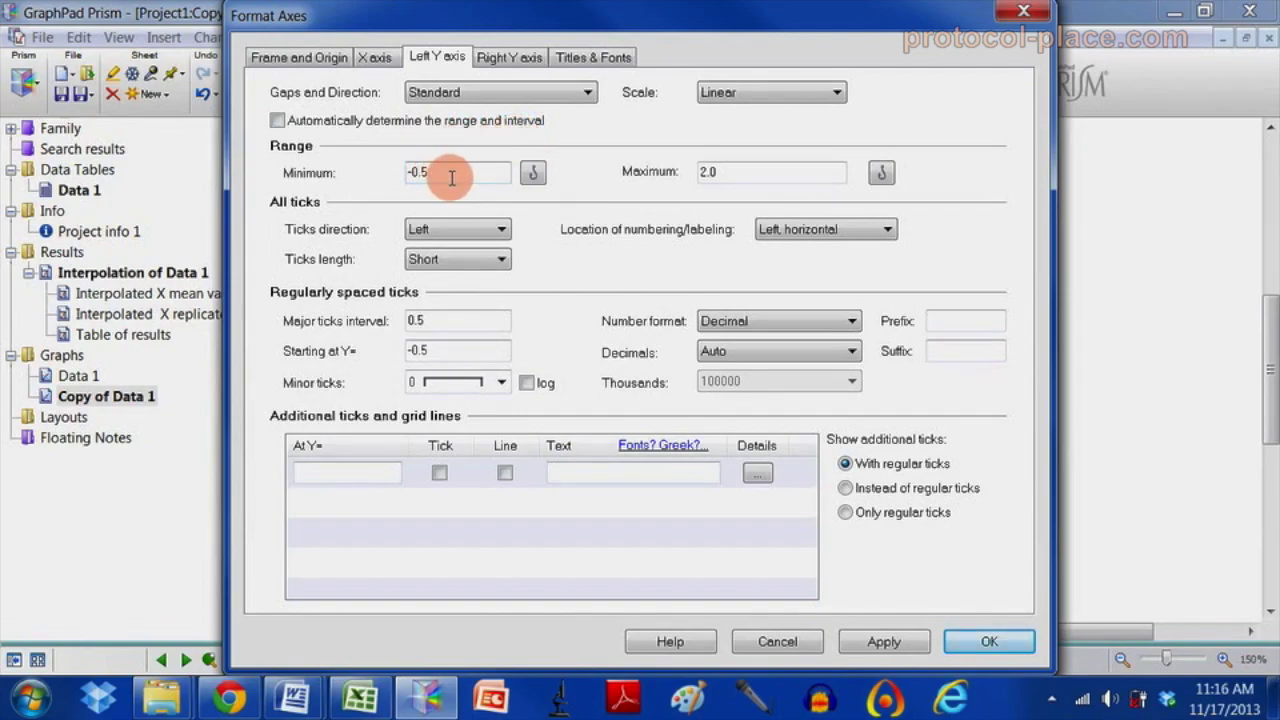
click(438, 172)
drag(432, 172, 368, 172)
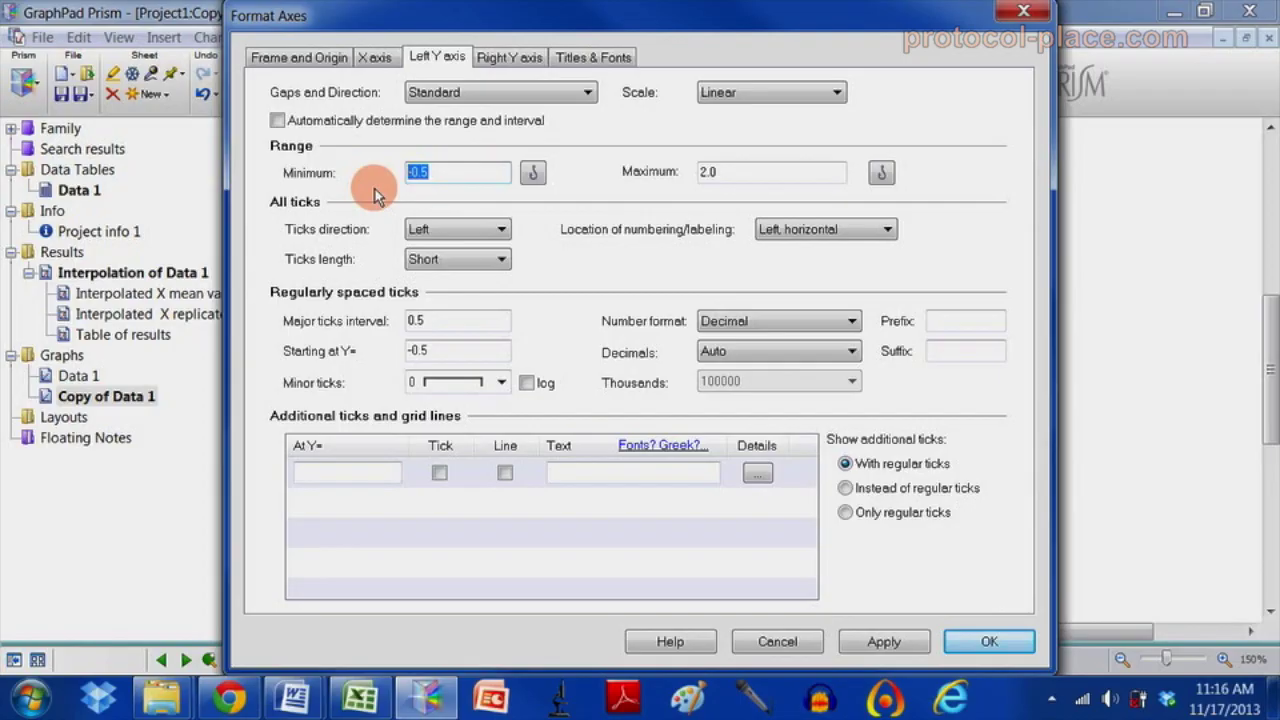
text(0)
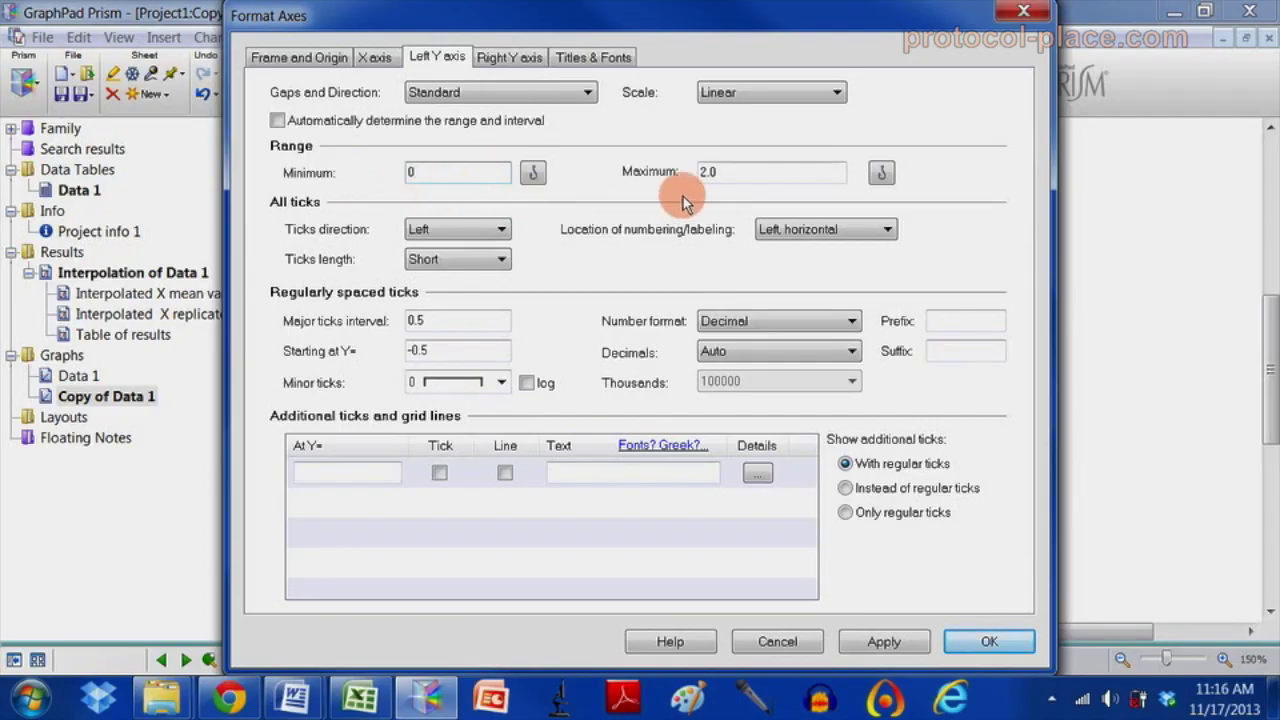
drag(697, 172, 726, 172)
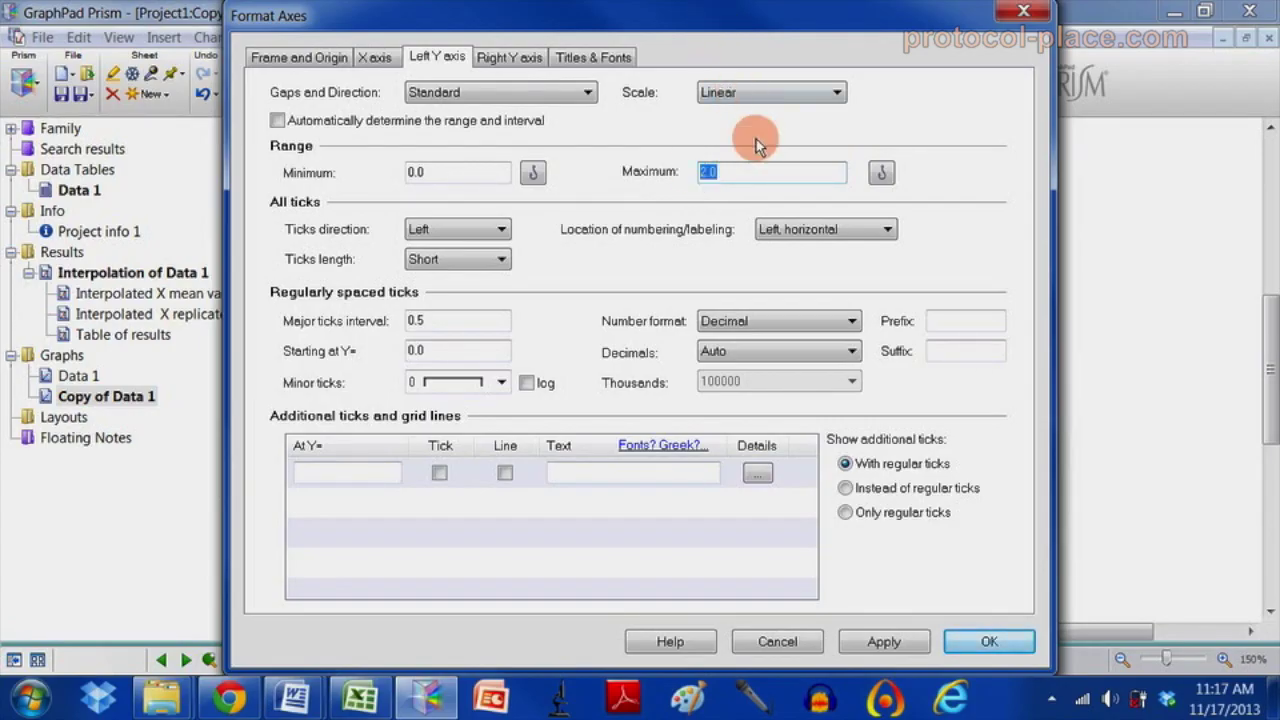
text(.)
text(5)
click(430, 92)
Set the X axis maximum to 150 ng/mL and apply the new ranges.
click(375, 57)
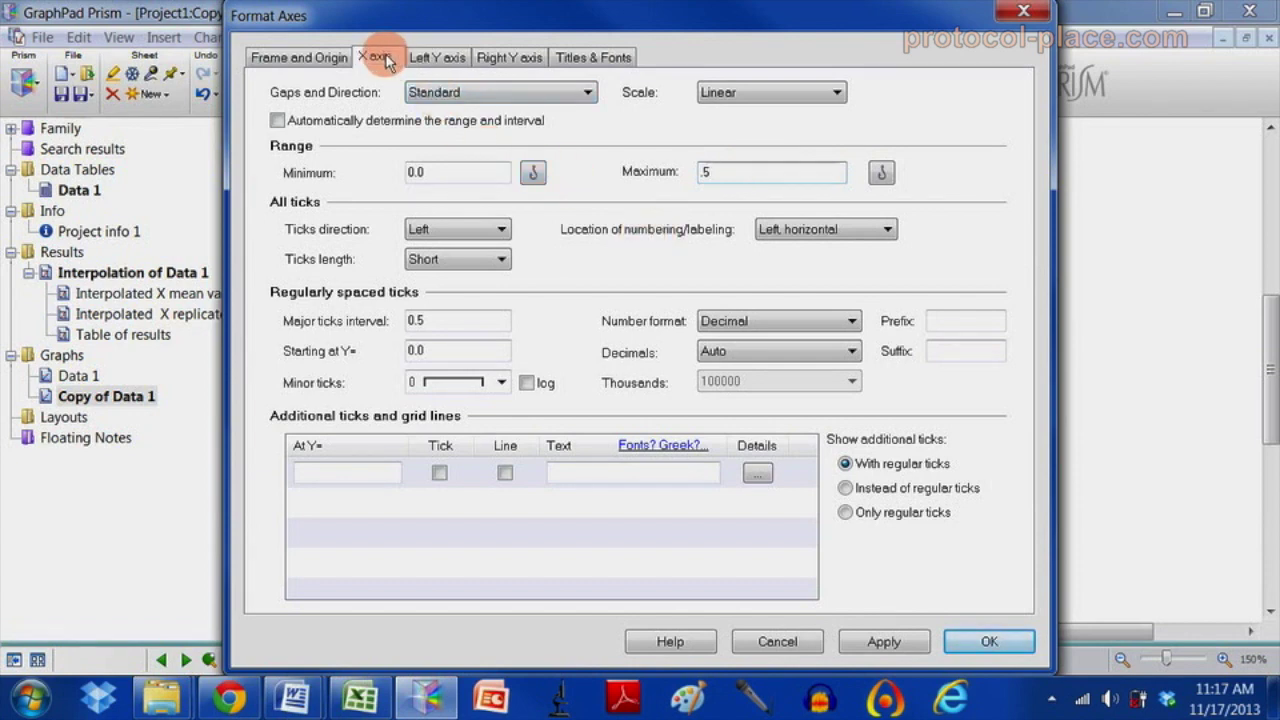
click(277, 120)
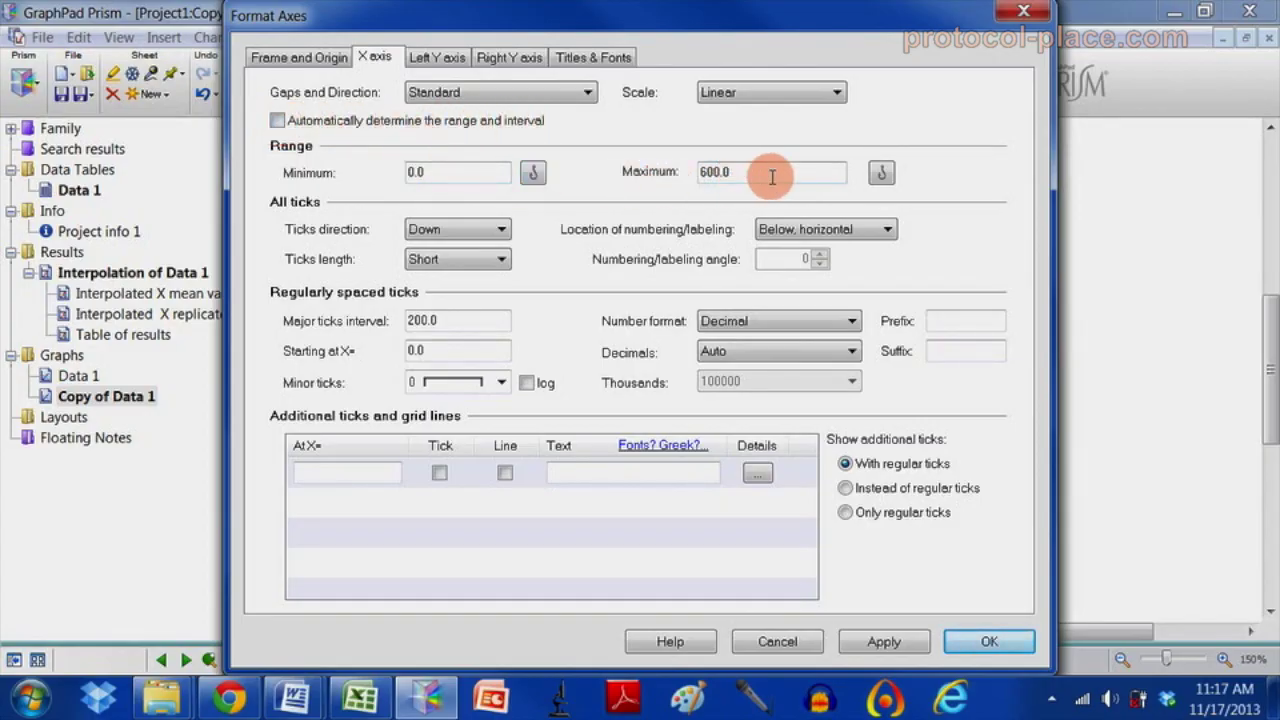
drag(772, 177, 705, 172)
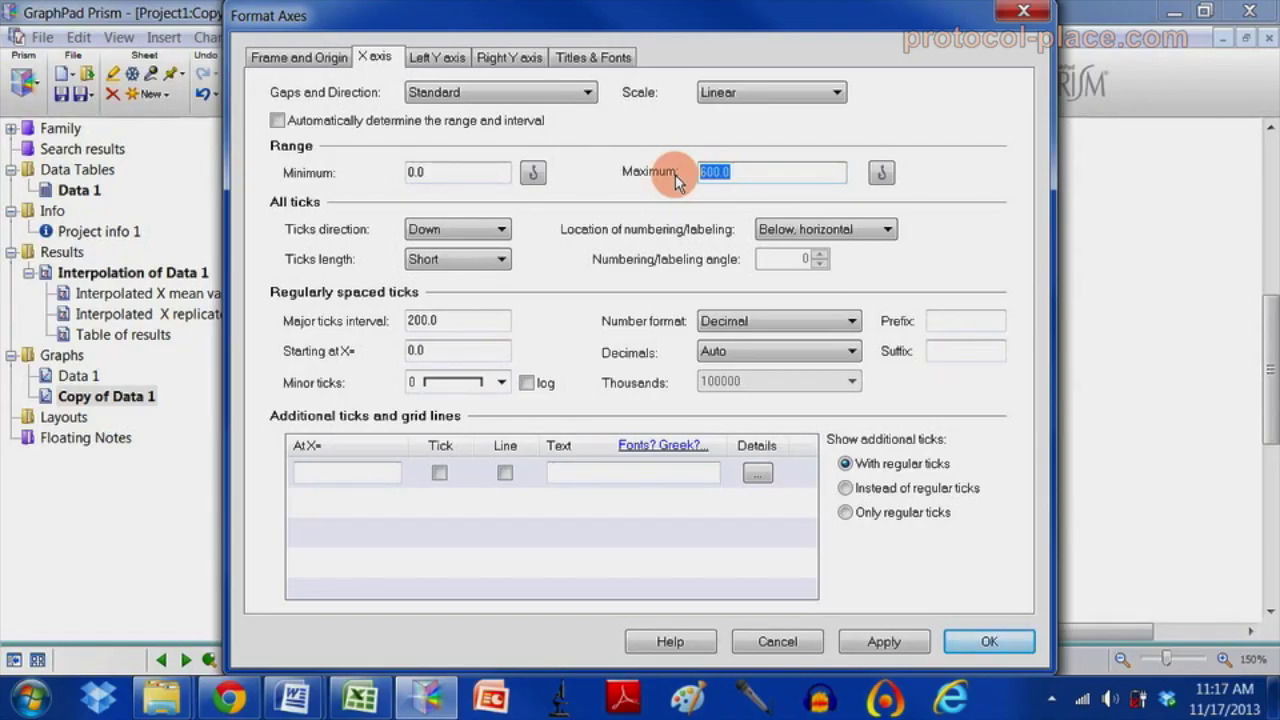
text(150)
click(987, 642)
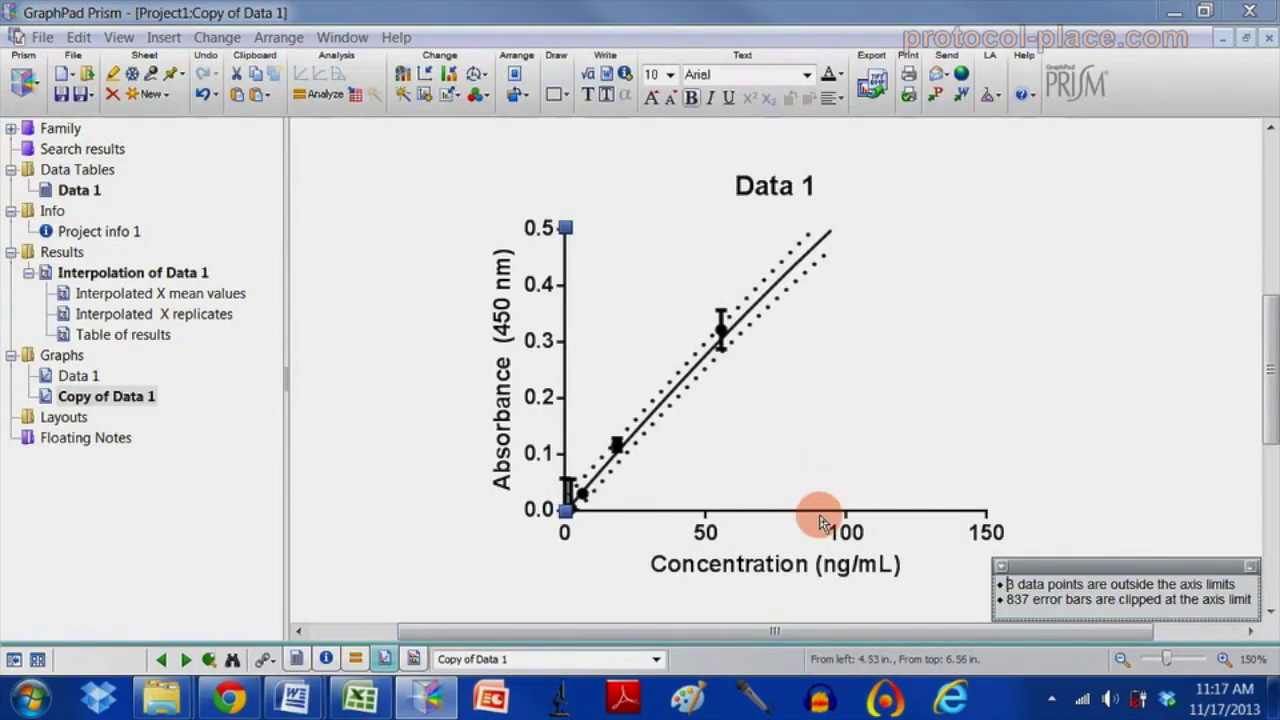
Clear the graph selection and return to the original Data 1 graph with the full quadratic curve.
click(815, 408)
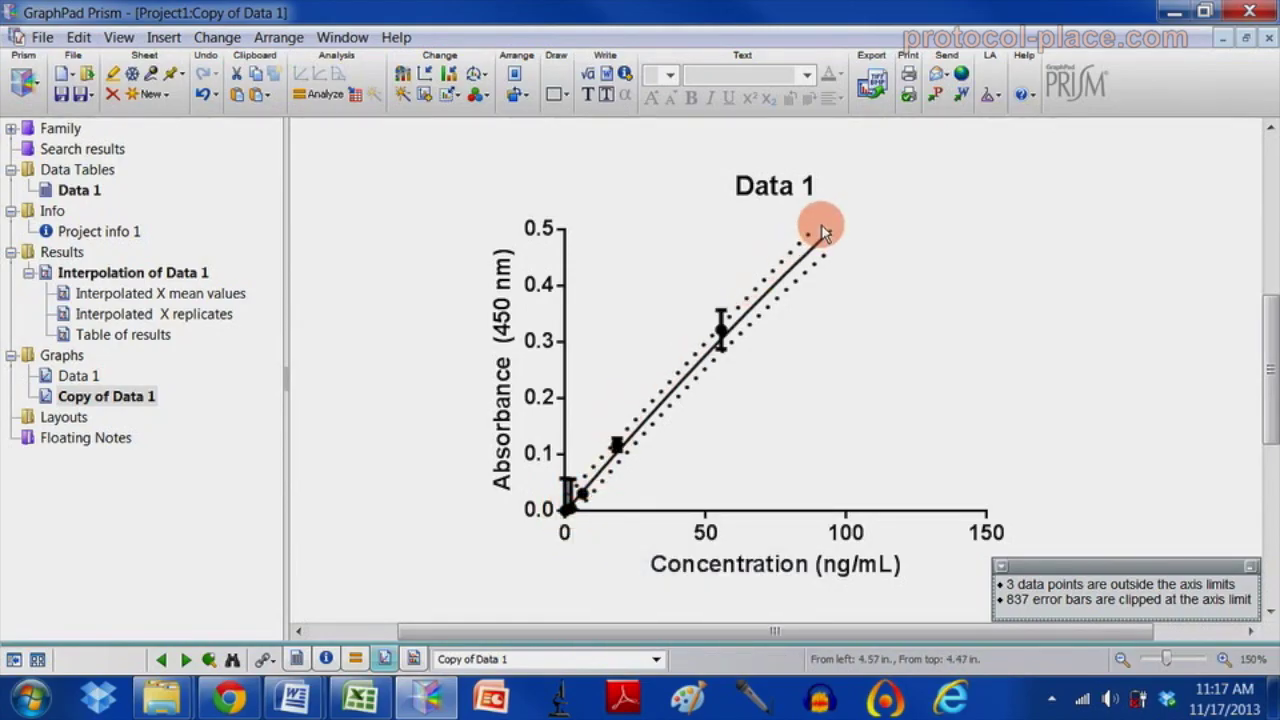
click(78, 375)
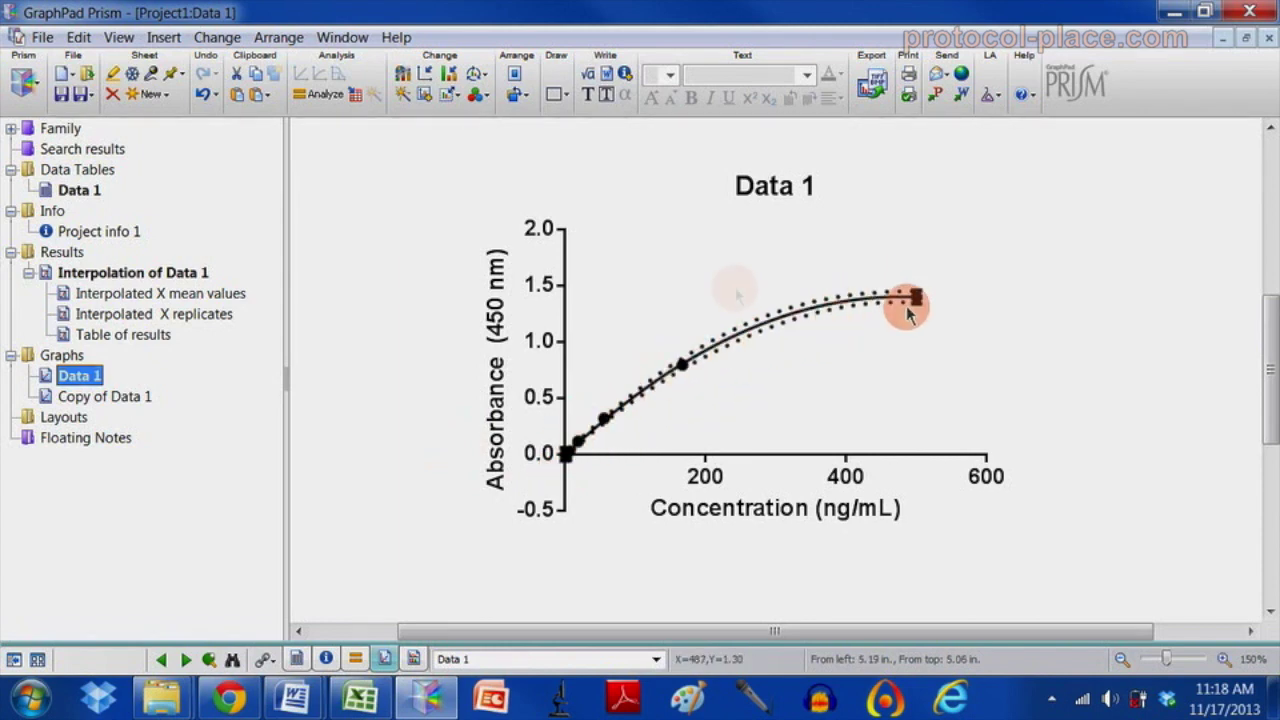
Show the Interpolated X mean values table, select all 16 absorbance values, and widen that column.
click(766, 280)
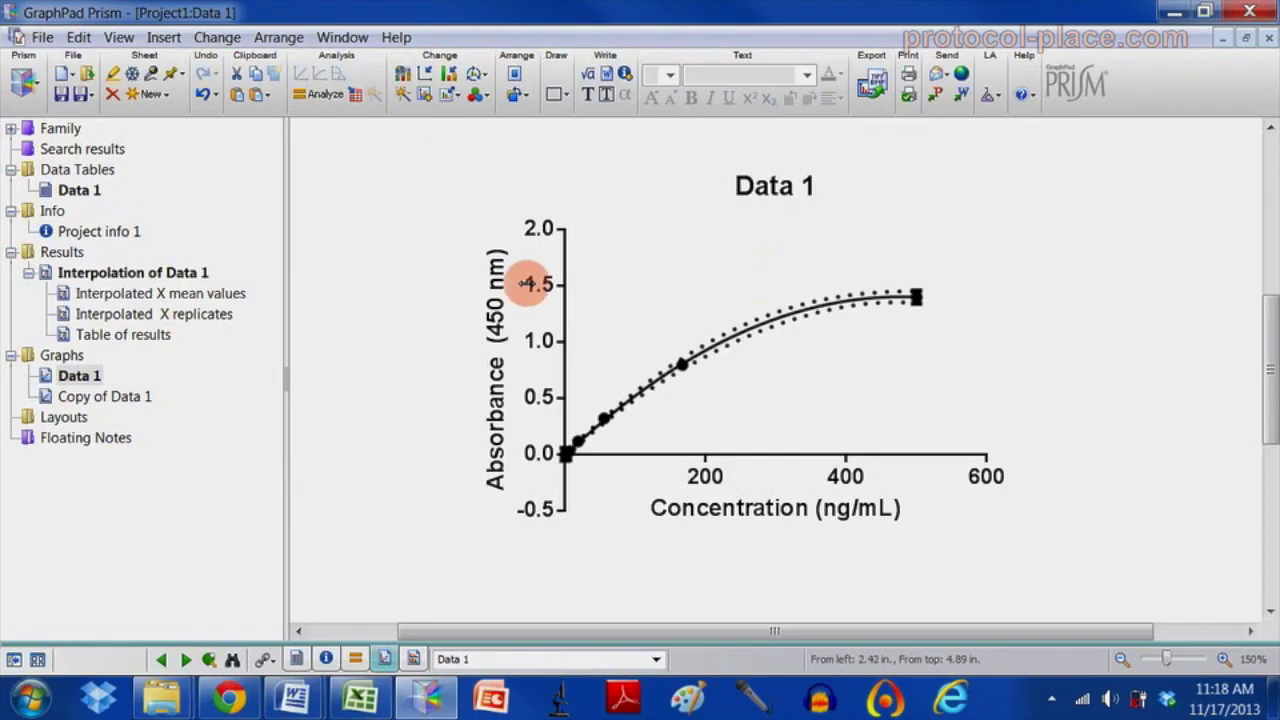
click(168, 294)
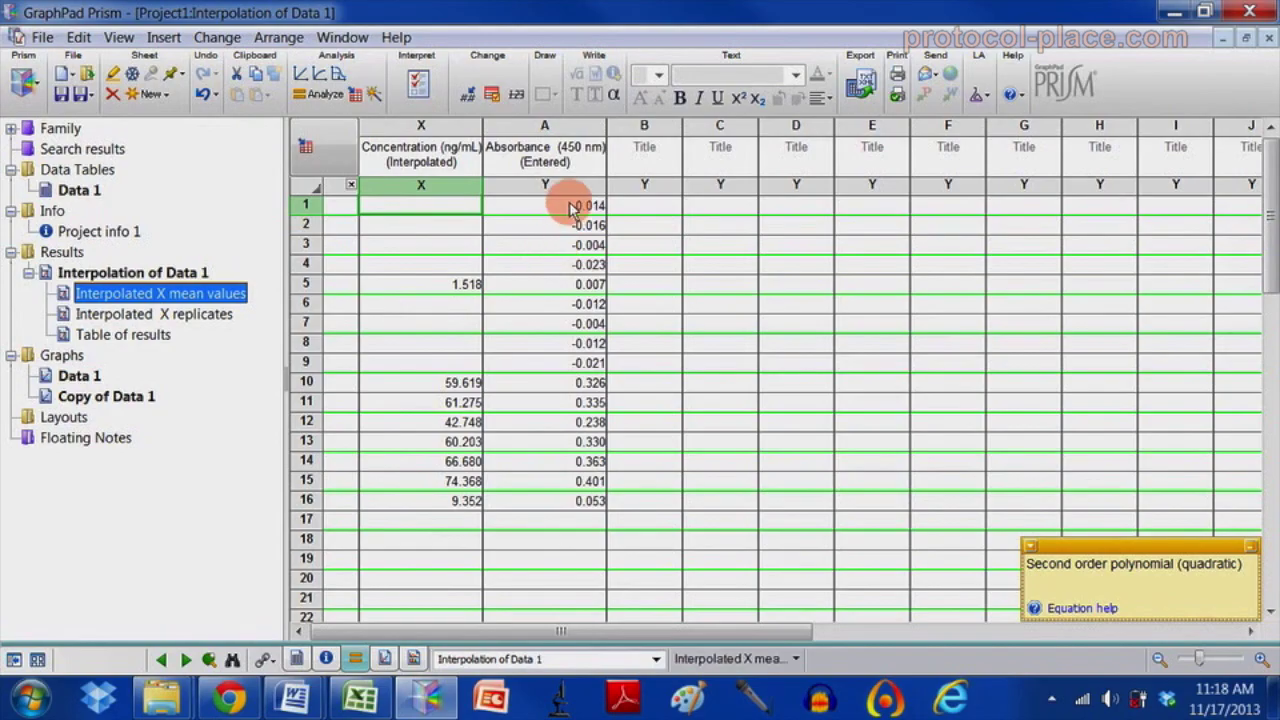
drag(572, 208, 578, 290)
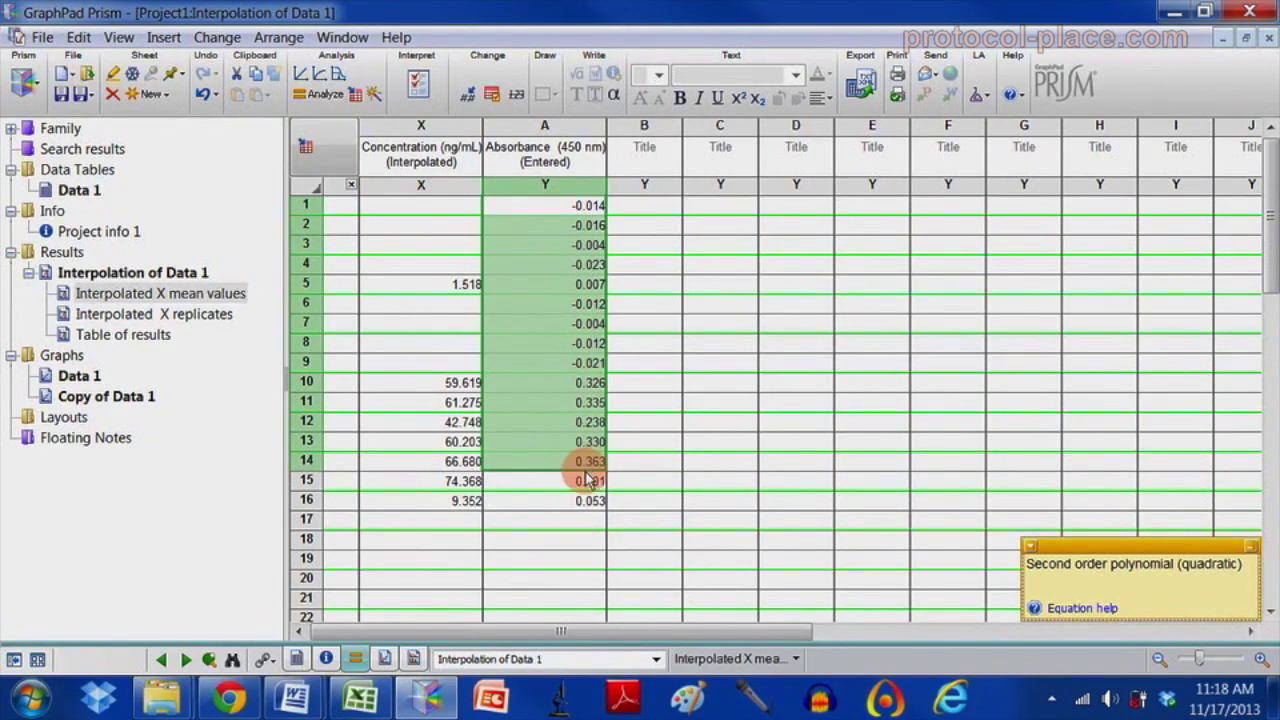
drag(578, 290, 588, 508)
drag(606, 140, 659, 145)
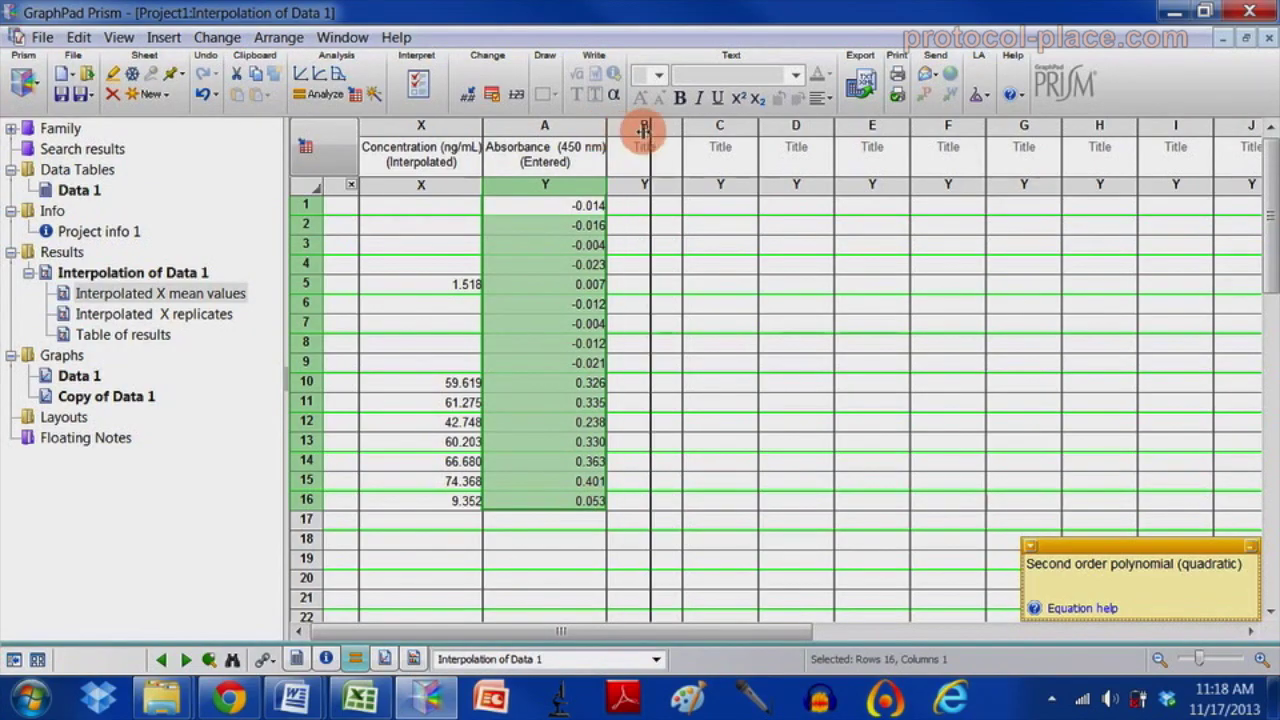
Review the blank and filled absorbance rows, then widen the concentration column and select rows 1–4.
click(611, 324)
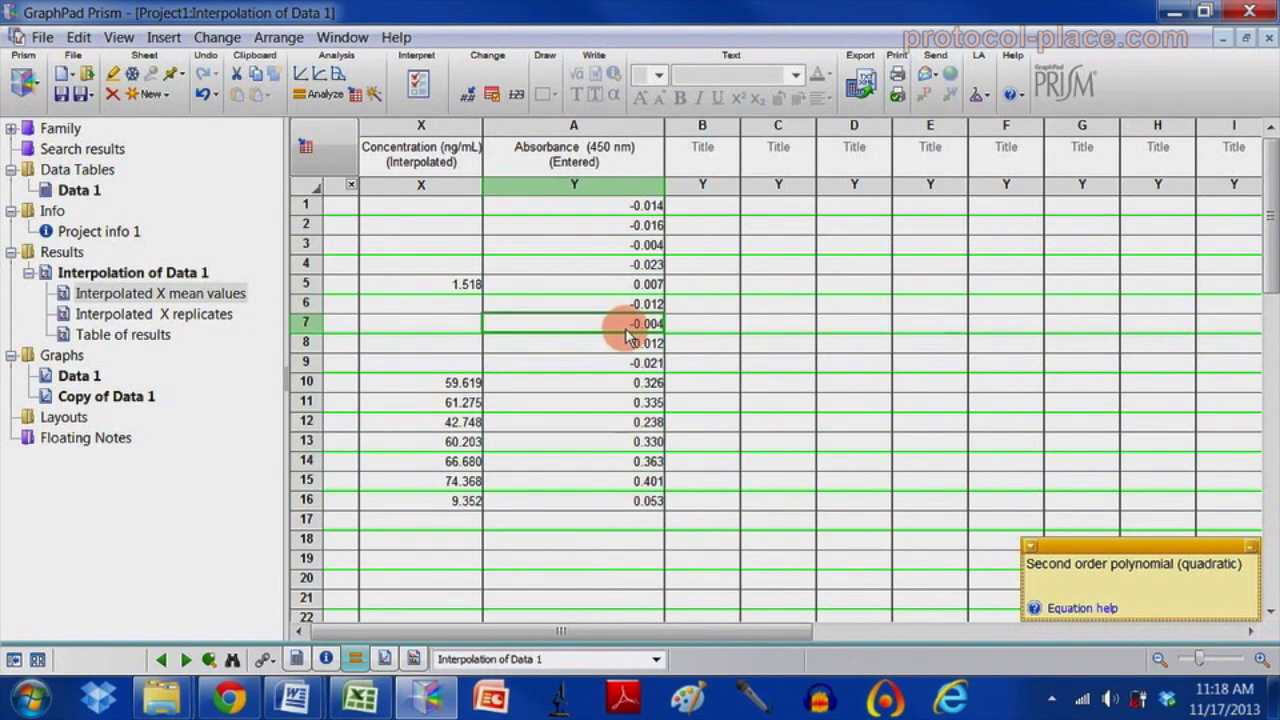
click(632, 205)
drag(632, 205, 639, 269)
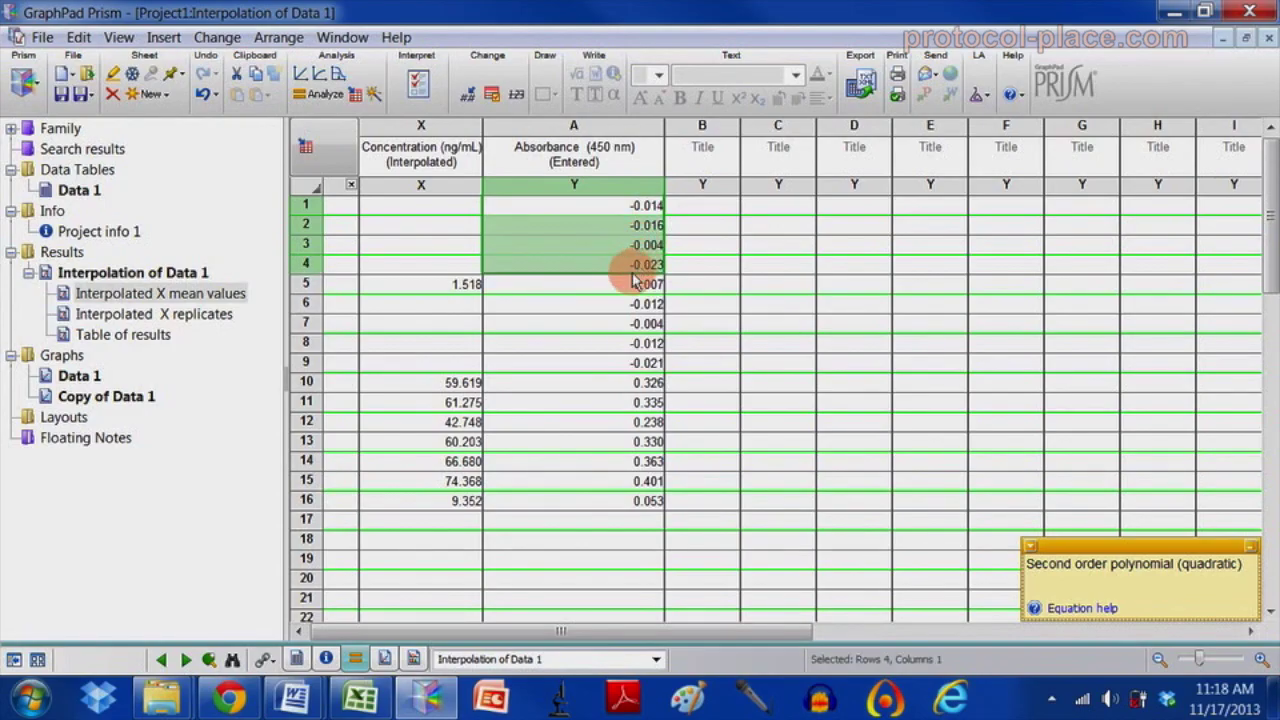
drag(610, 302, 615, 324)
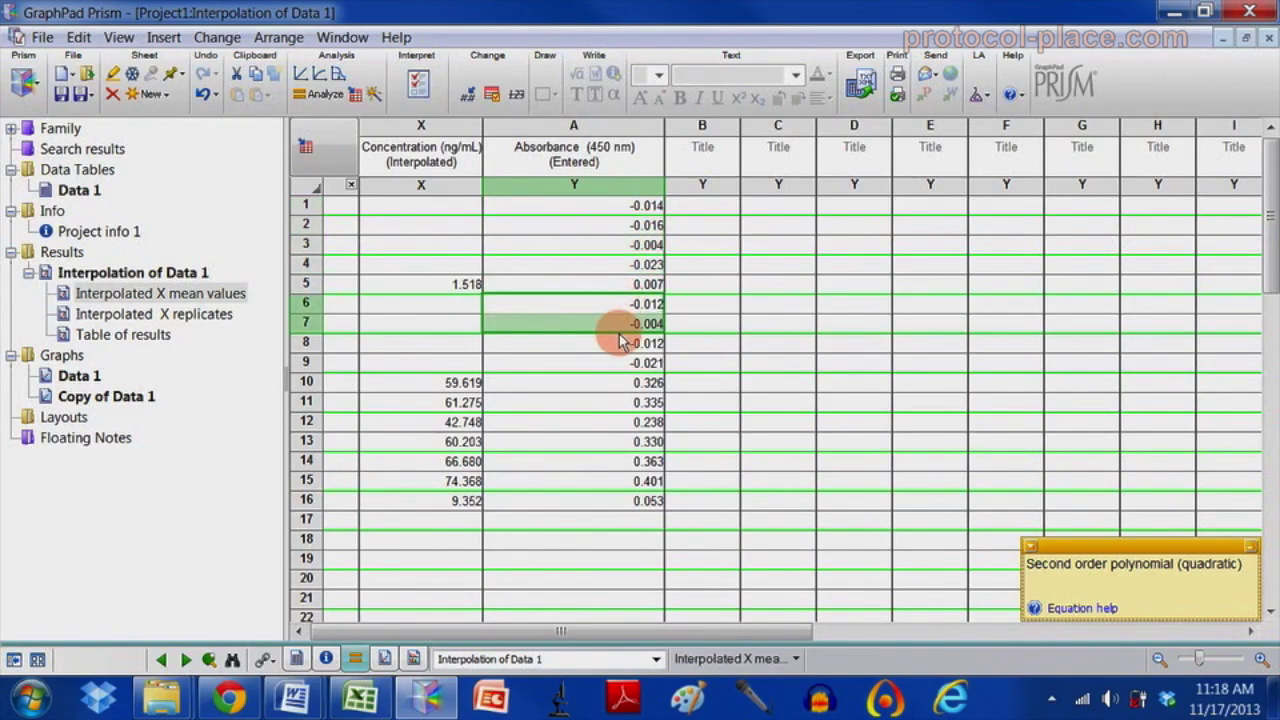
drag(620, 341, 624, 362)
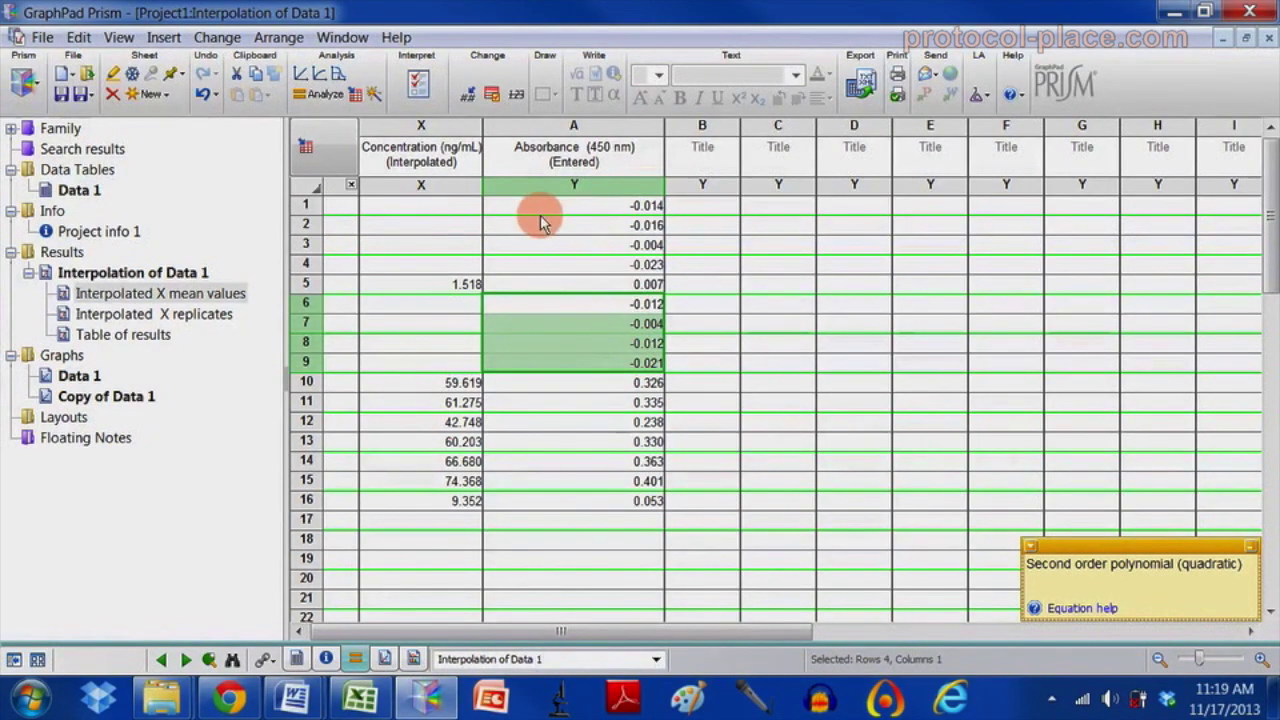
drag(551, 206, 551, 262)
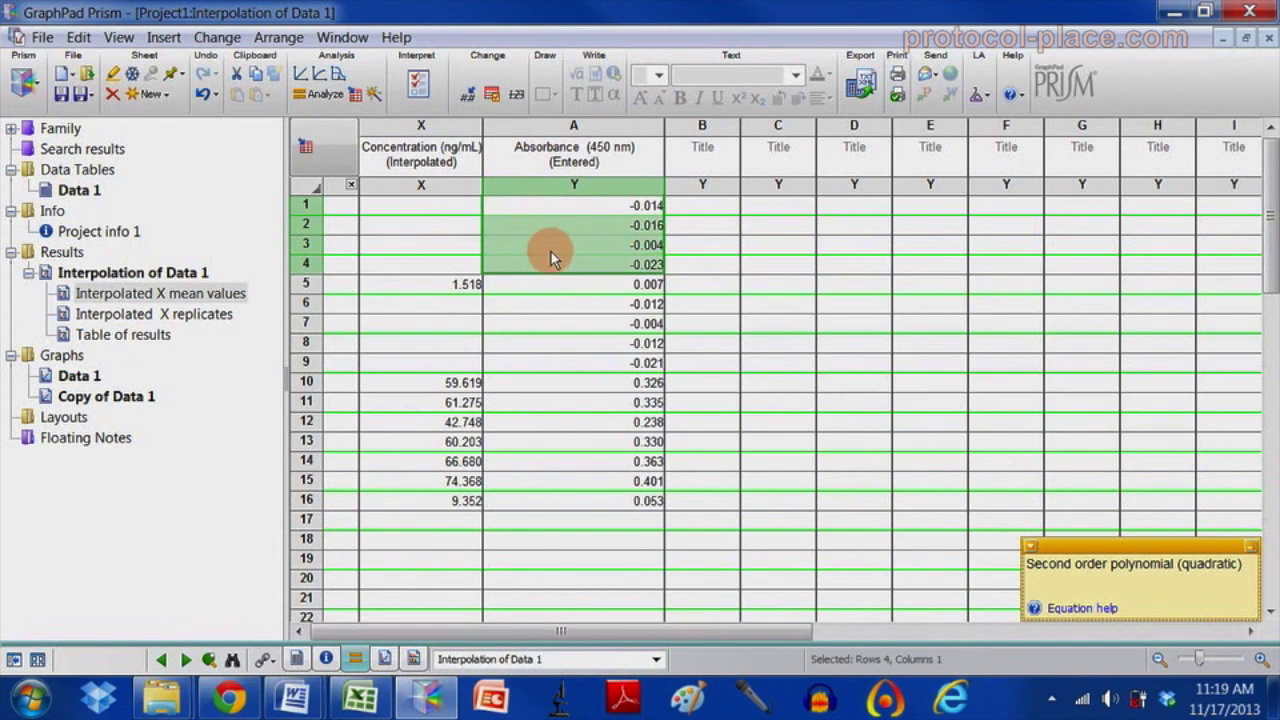
drag(482, 125, 508, 125)
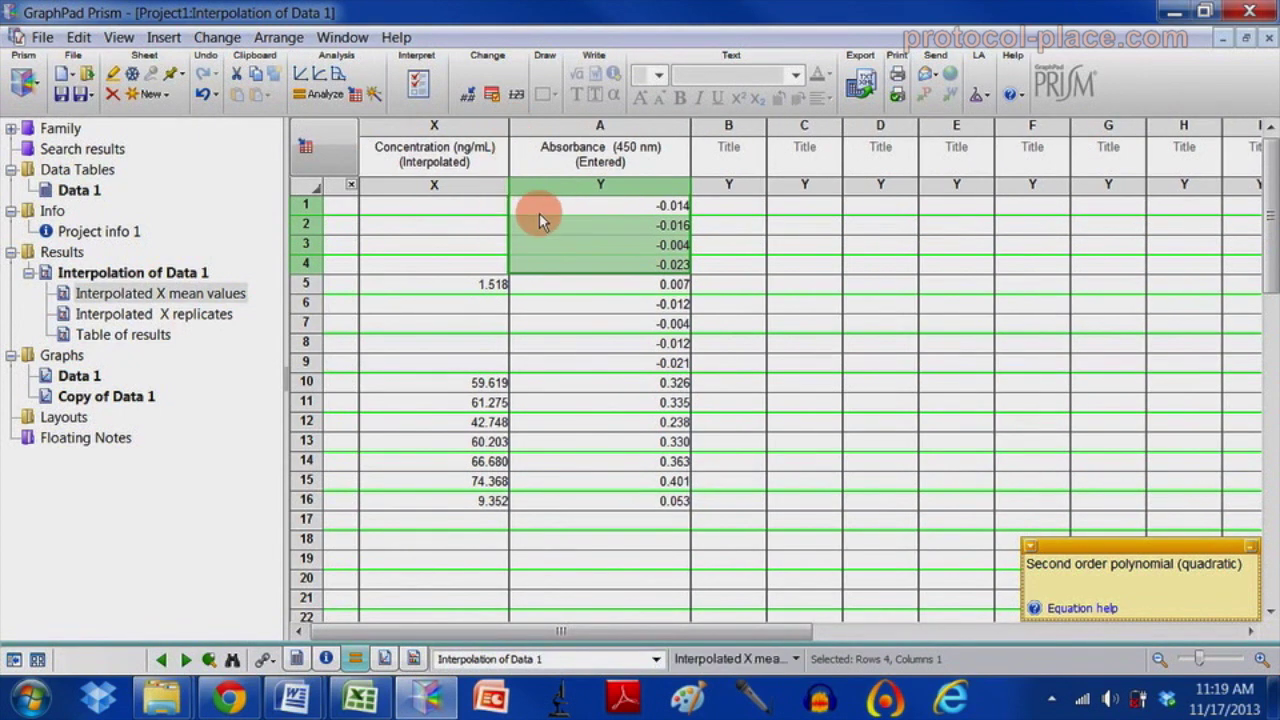
drag(487, 207, 474, 272)
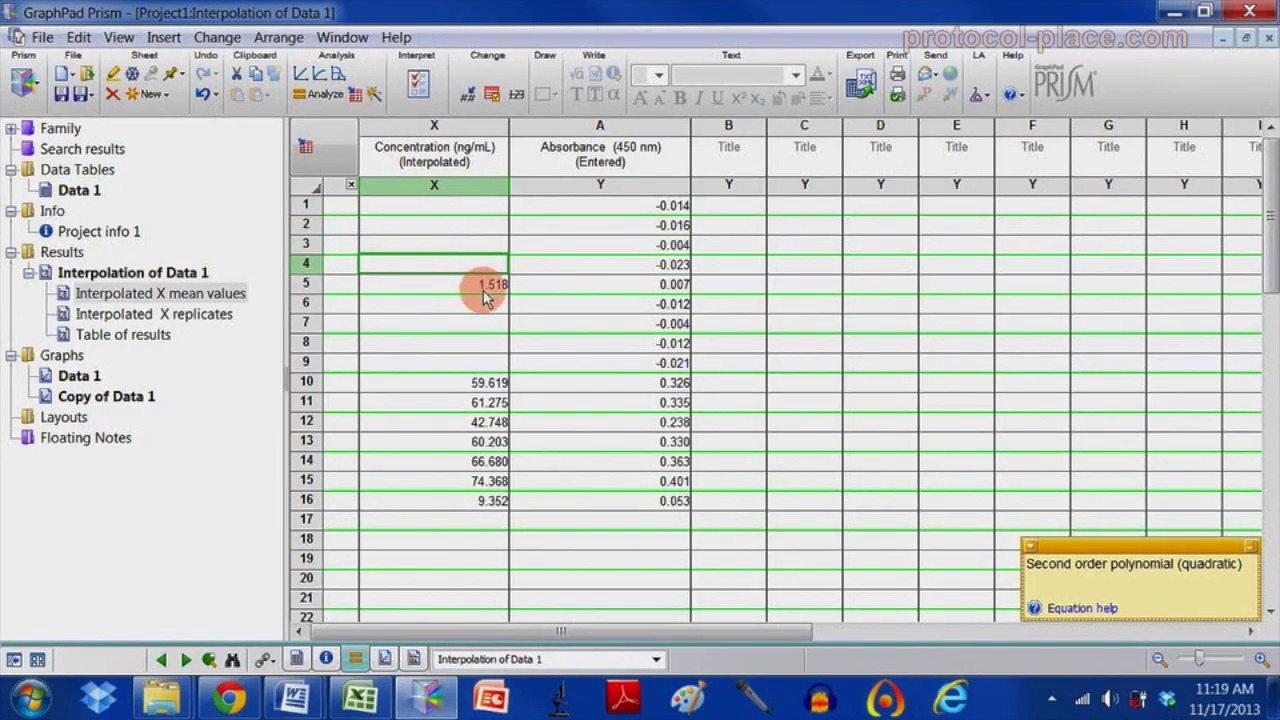
drag(483, 290, 486, 506)
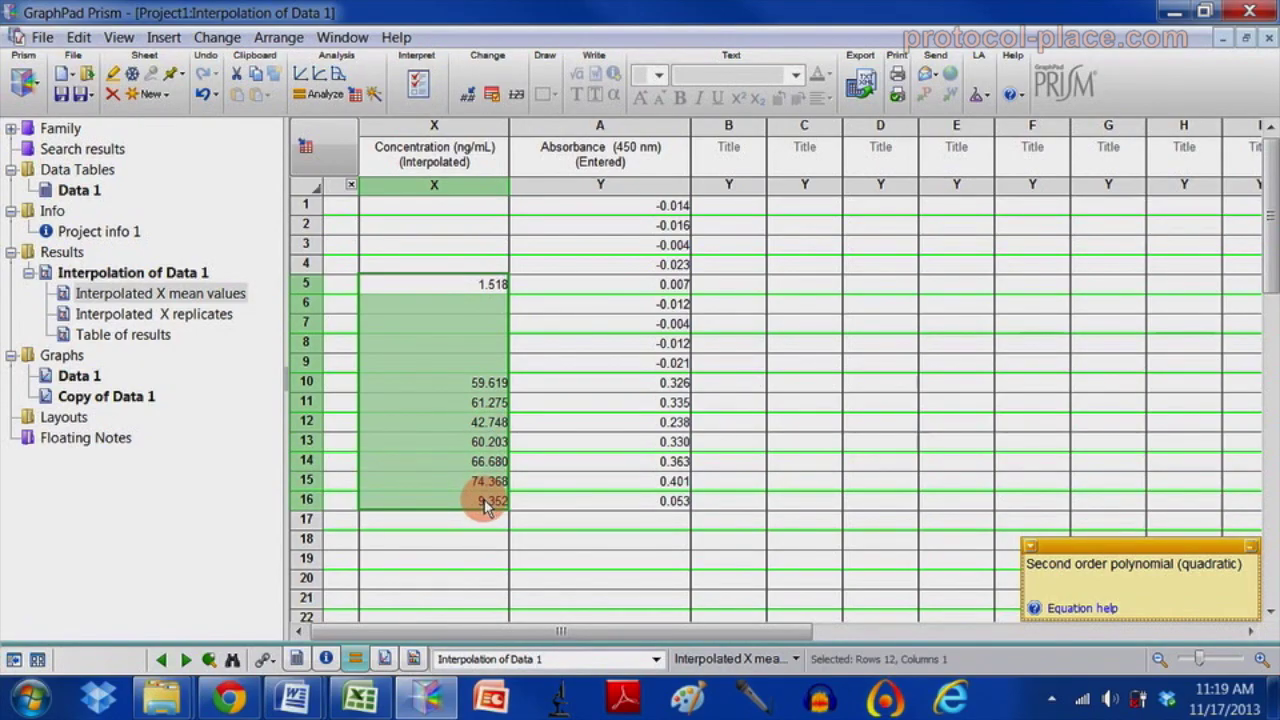
click(492, 282)
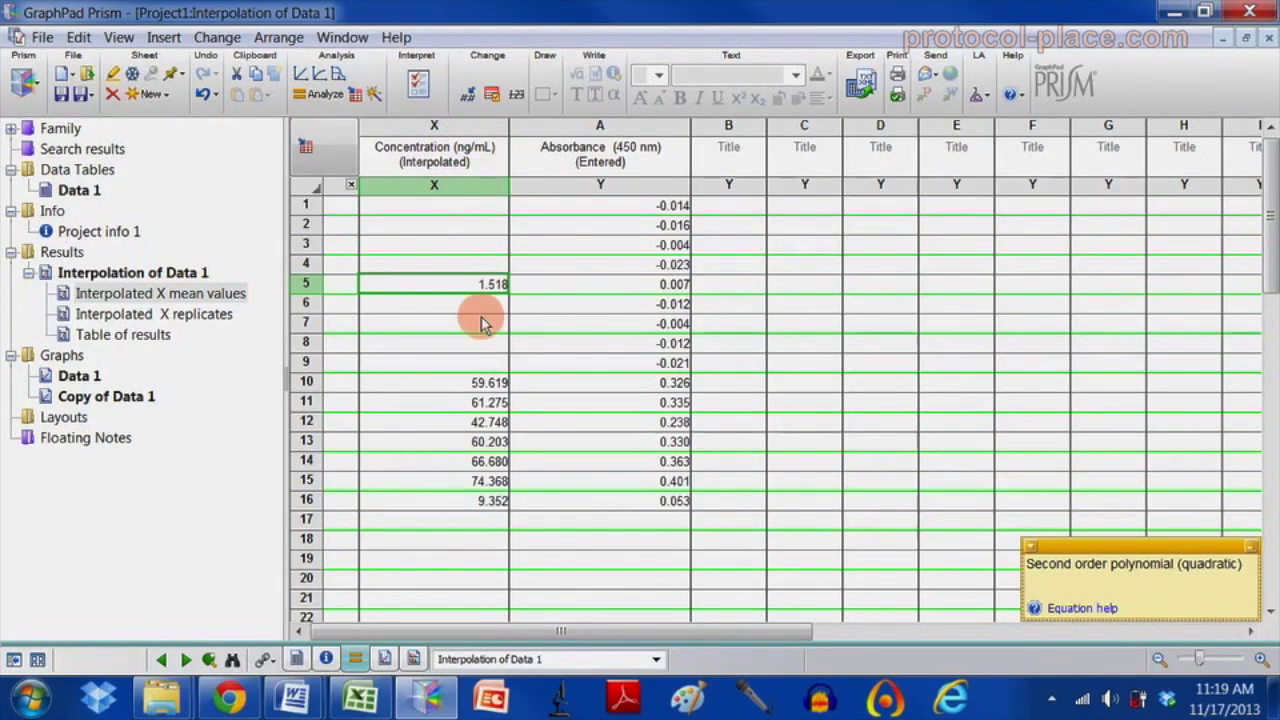
click(470, 482)
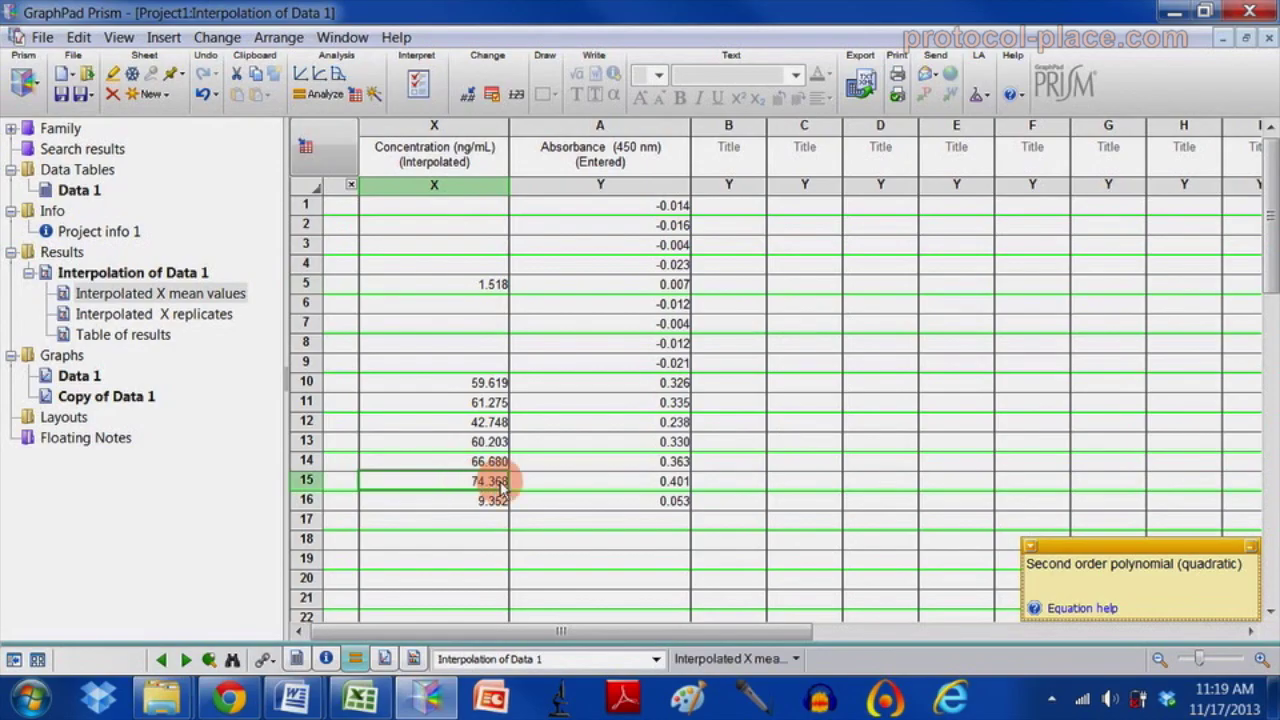
click(485, 488)
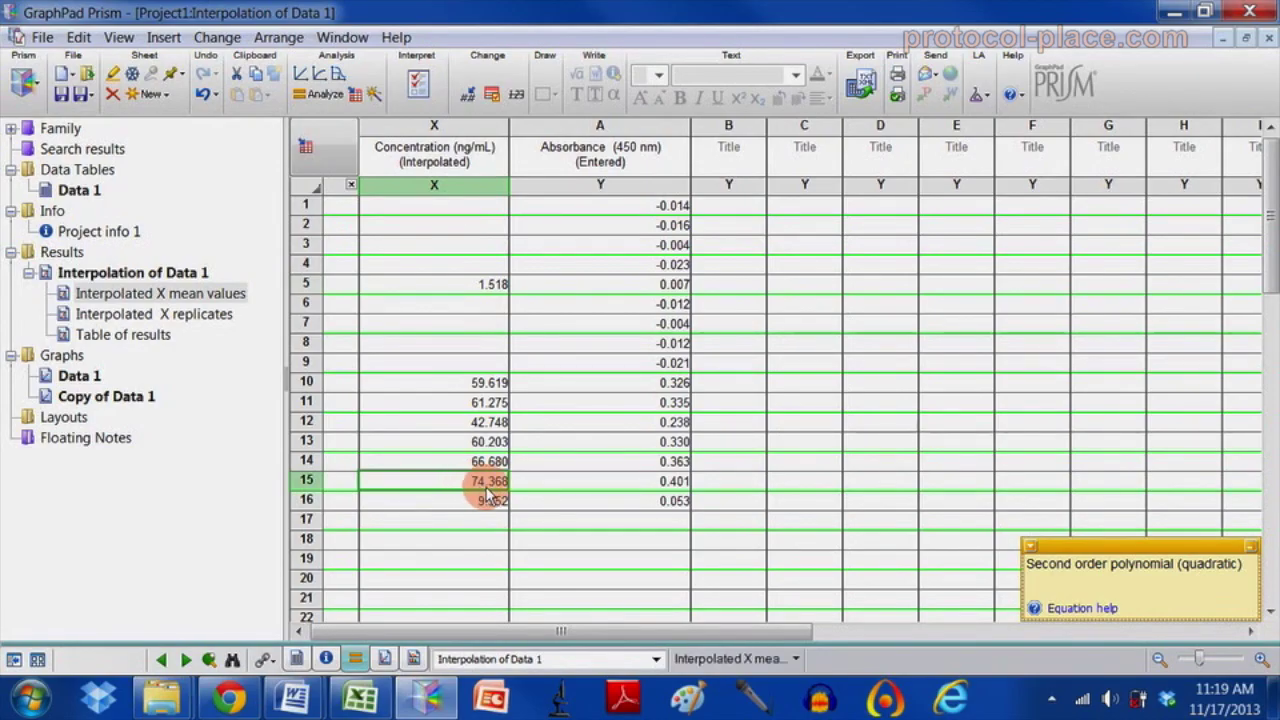
drag(467, 208, 465, 508)
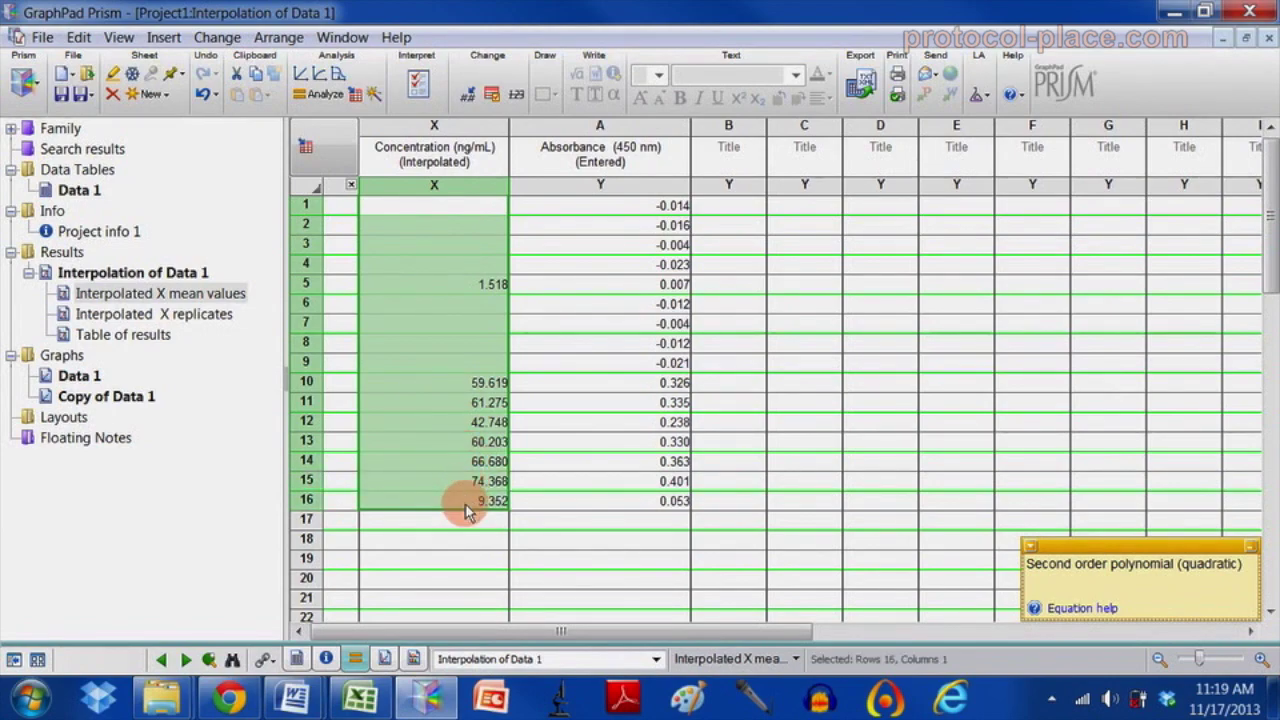